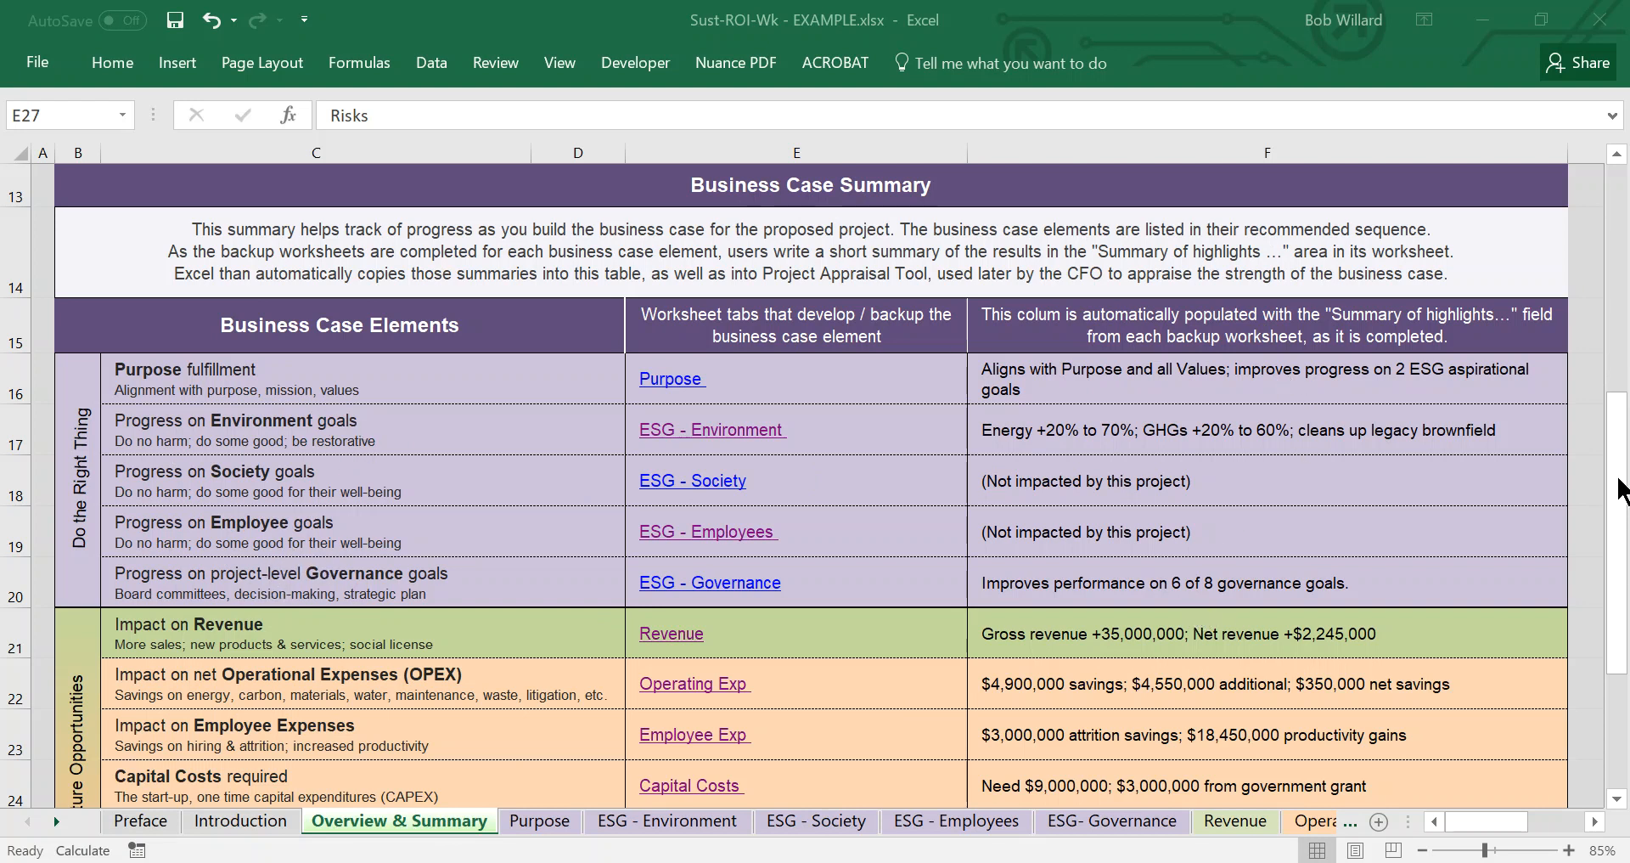
# Step: Open the Risks worksheet linked to mitigating the risks of not doing the project in the Business Case Summary
pyautogui.click(1620, 490)
pyautogui.moveTo(1619, 543); pyautogui.dragTo(1620, 599)
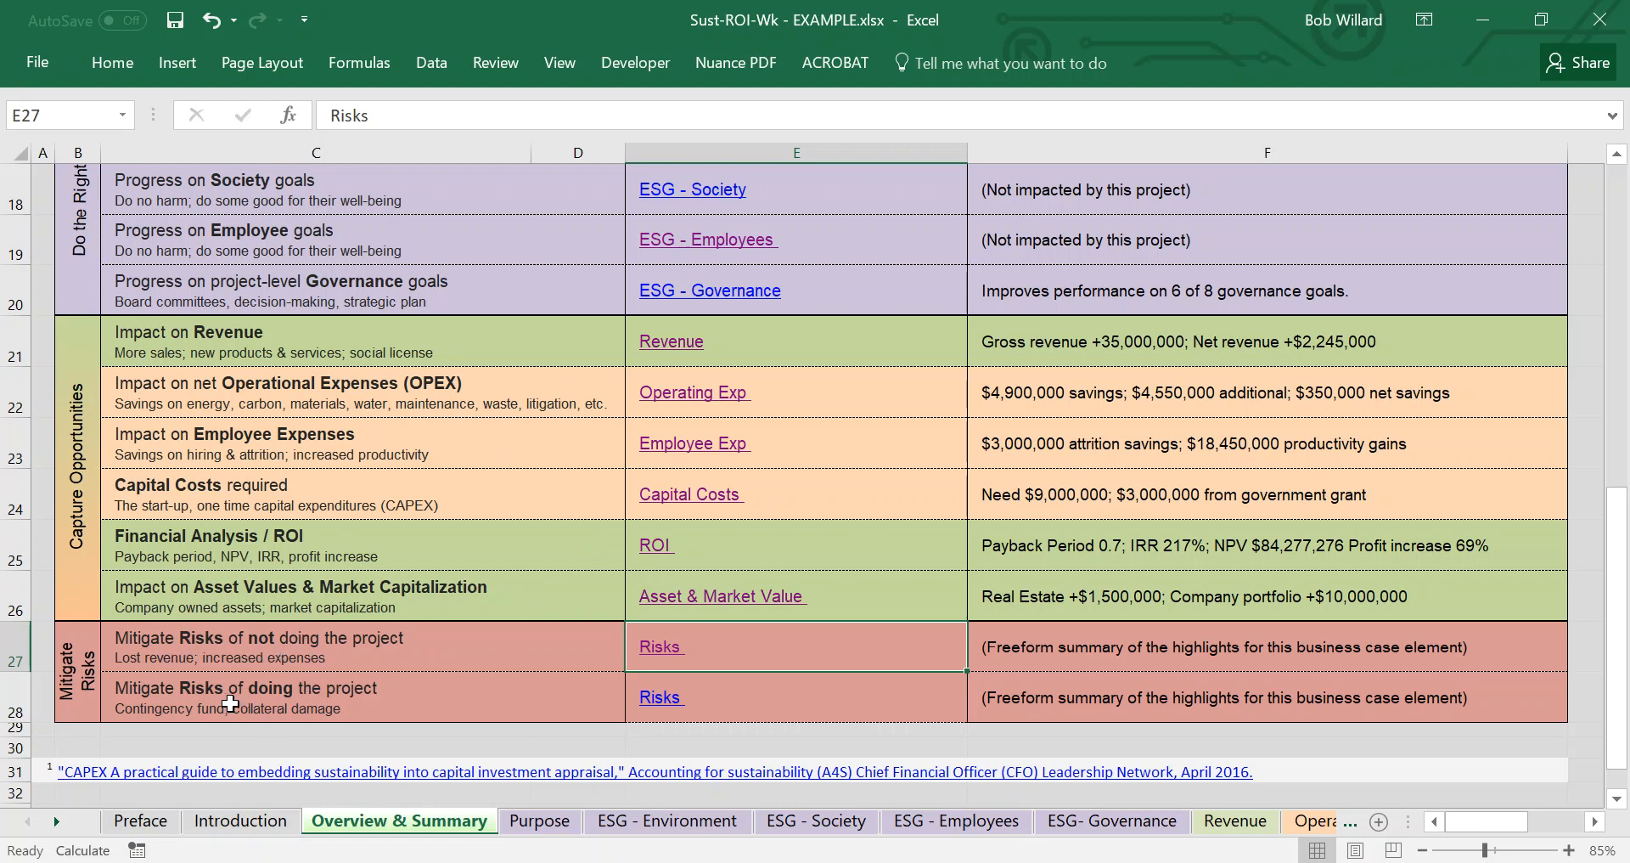
pyautogui.click(668, 660)
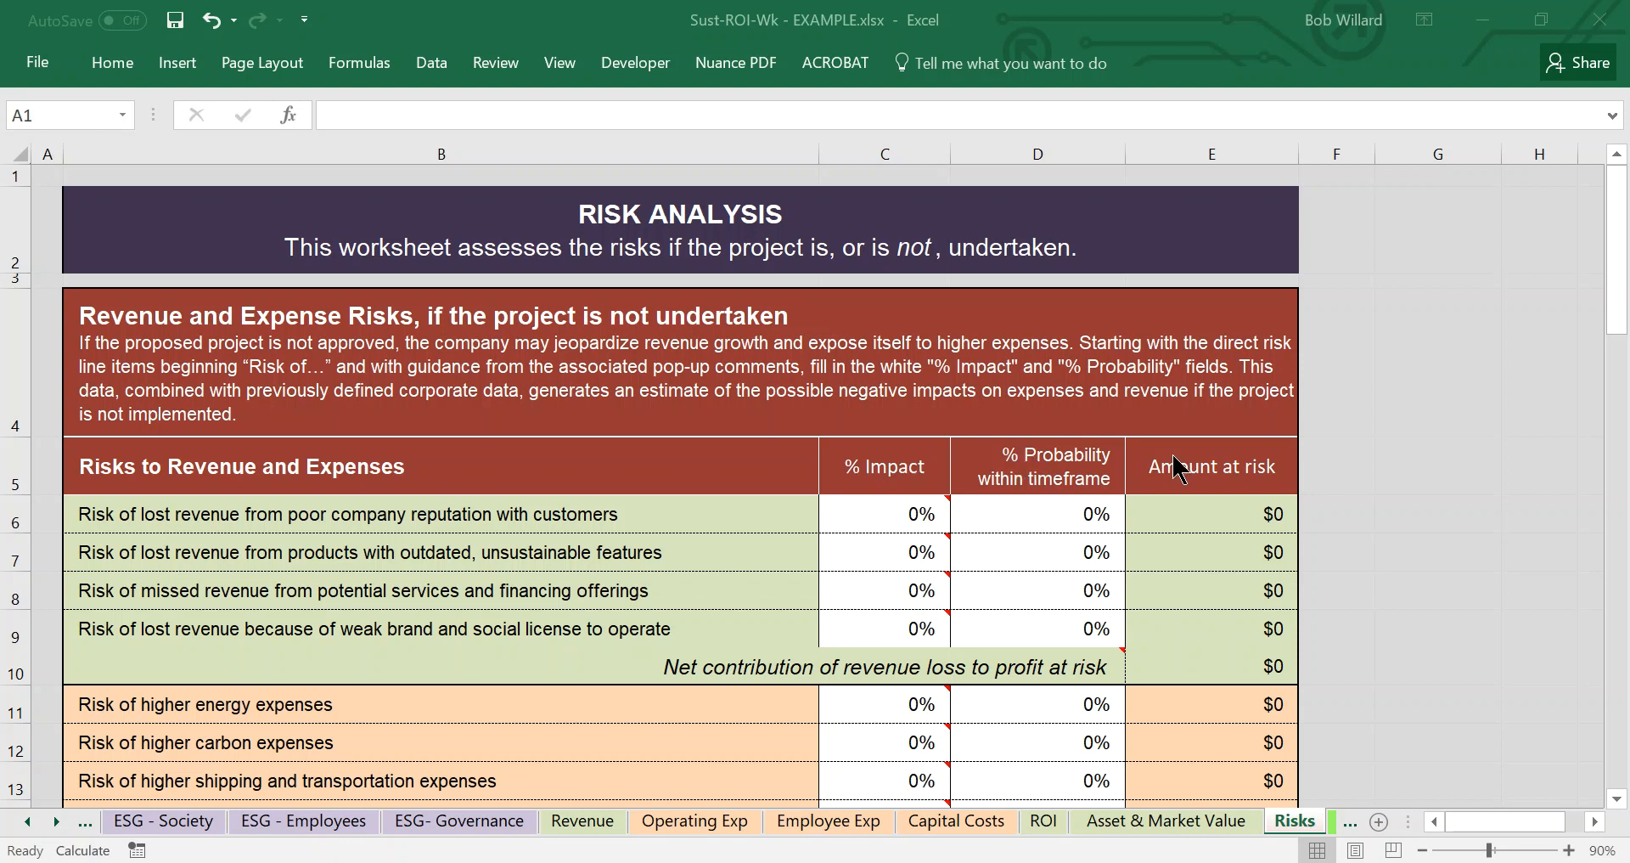
# Step: Examine the Amount at risk formula for poor company reputation and the comments on the revenue and expense % Impact cells
pyautogui.click(1229, 511)
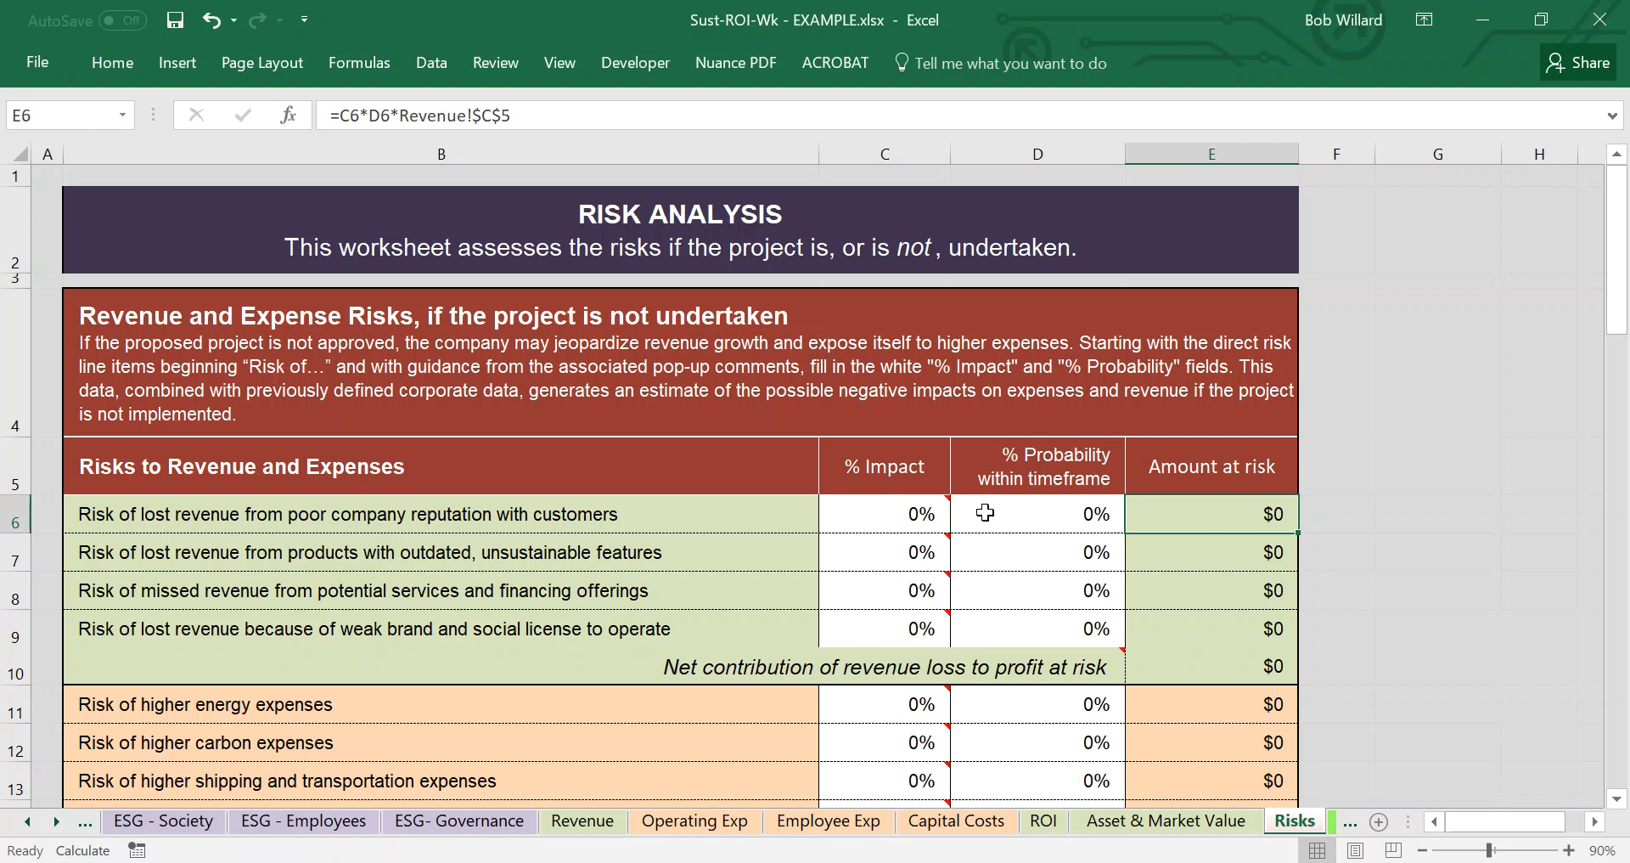
pyautogui.moveTo(883, 510)
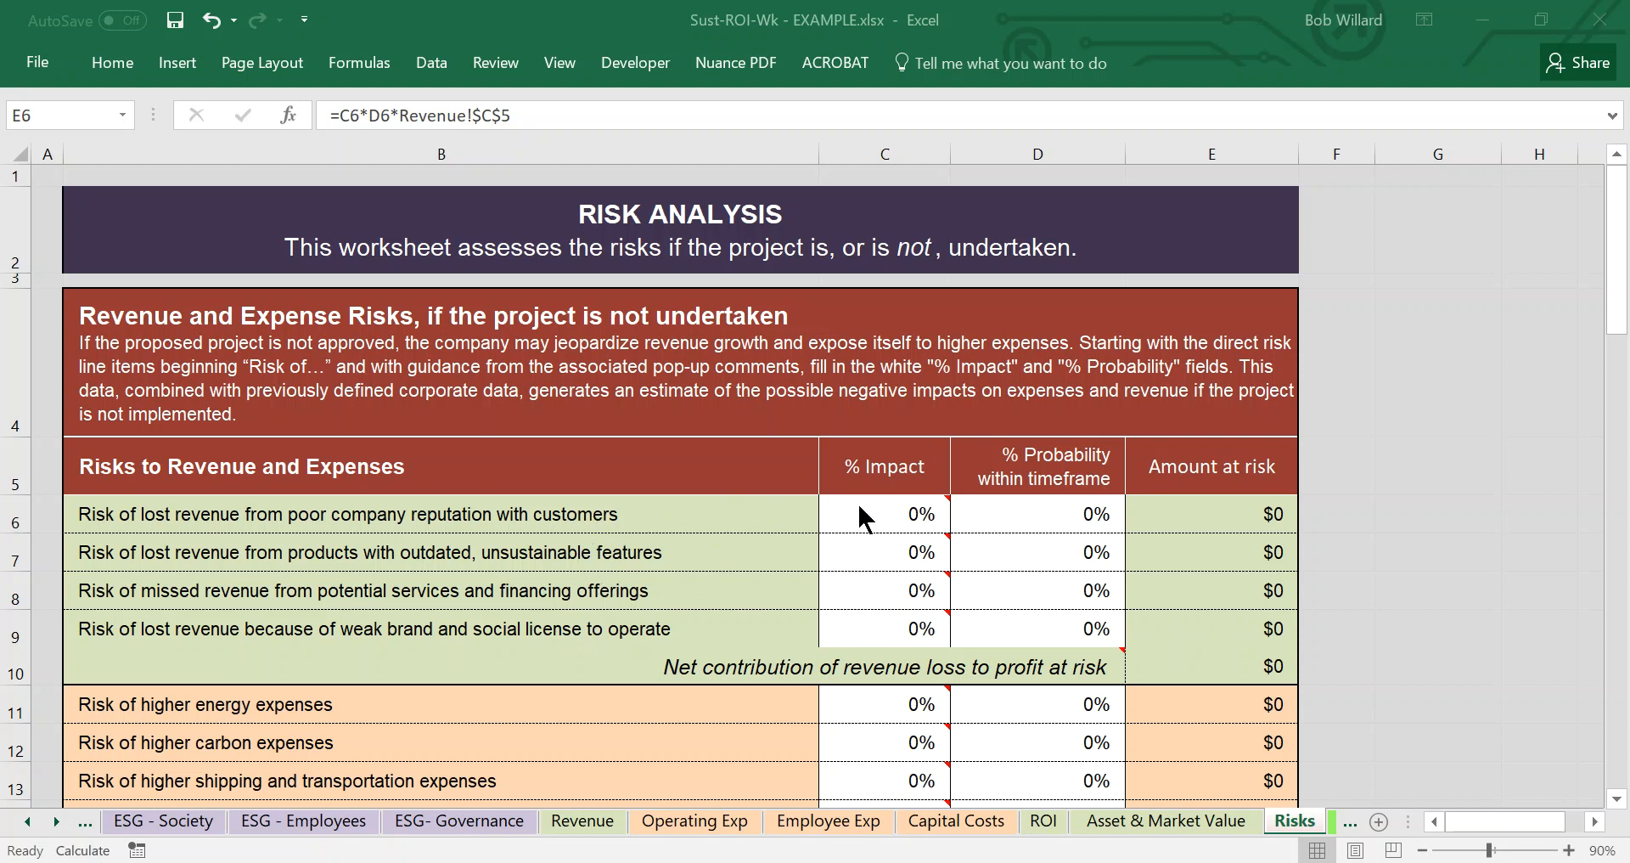
pyautogui.moveTo(880, 510)
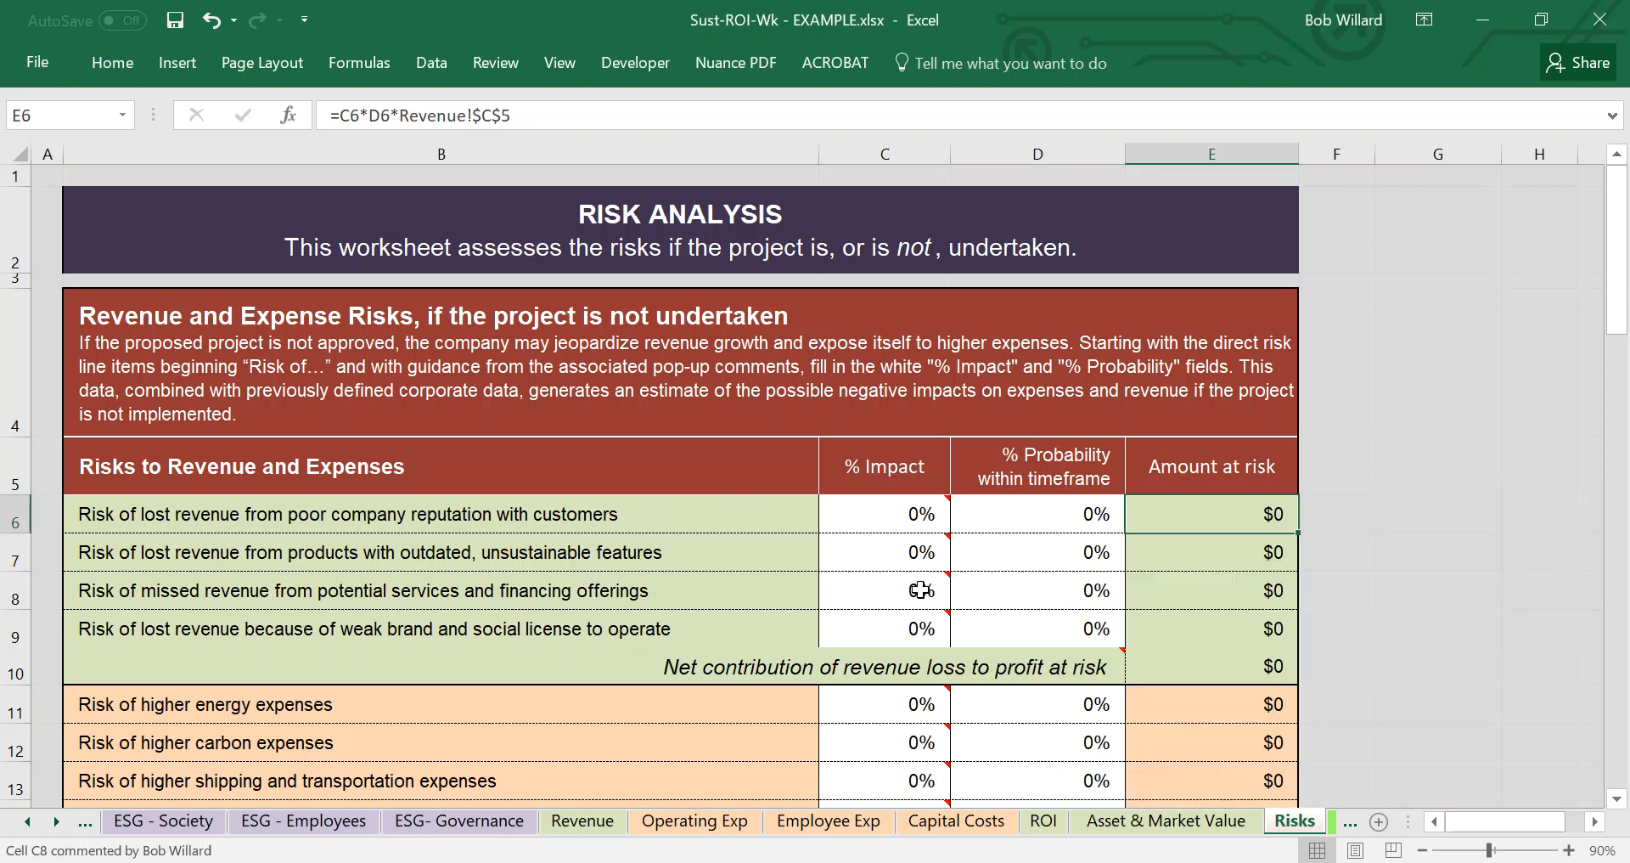
pyautogui.moveTo(1613, 305); pyautogui.dragTo(1615, 357)
pyautogui.moveTo(924, 353)
pyautogui.moveTo(907, 528)
pyautogui.moveTo(909, 658)
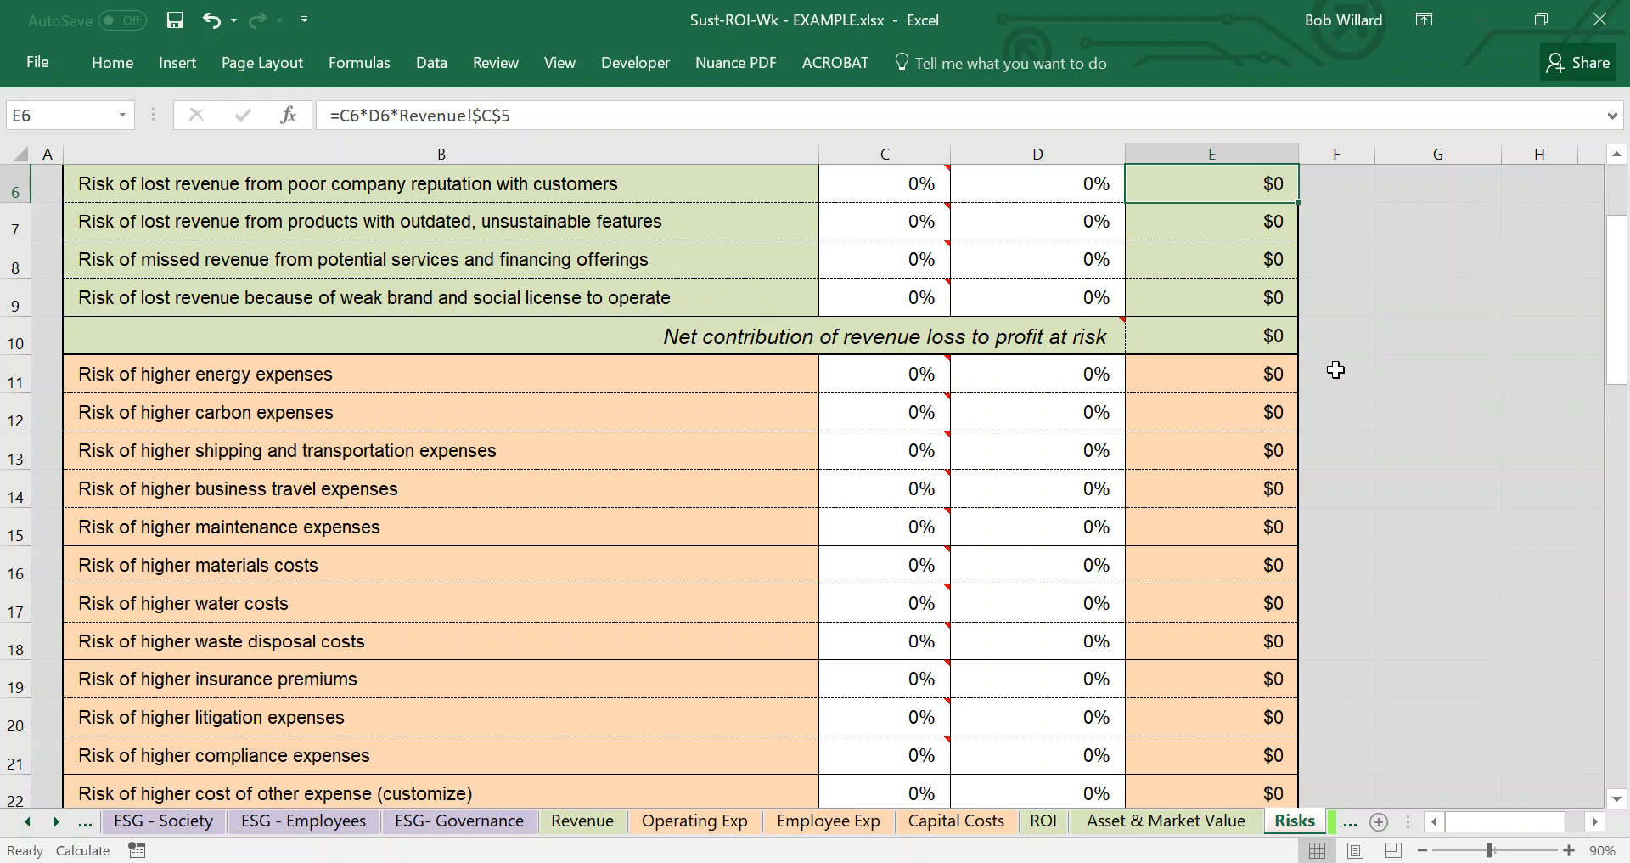
pyautogui.moveTo(1617, 339); pyautogui.dragTo(1619, 237)
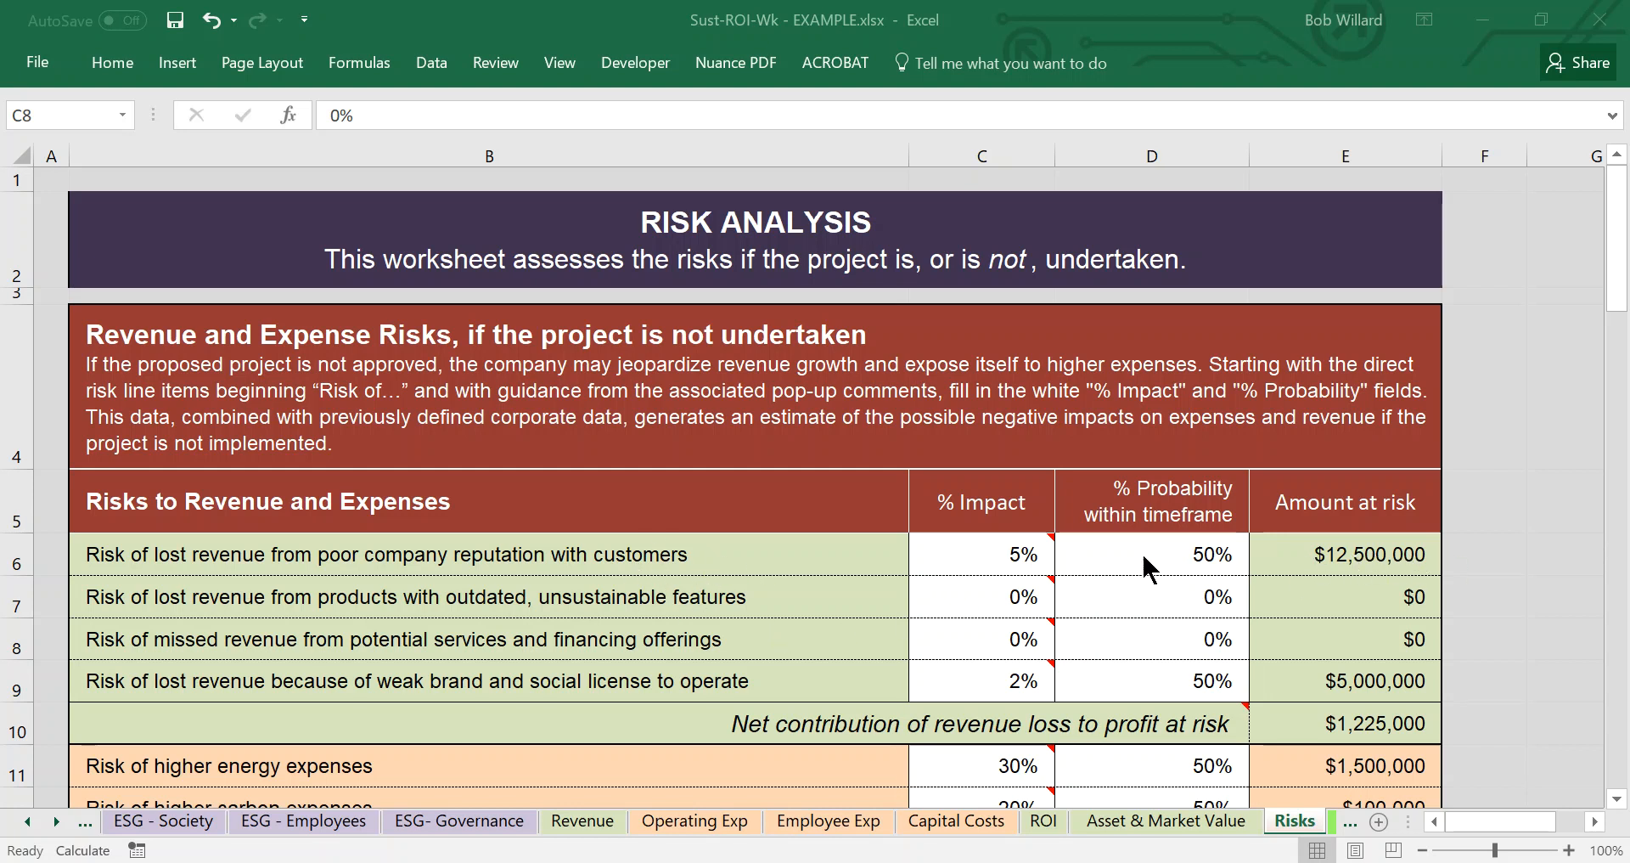
# Step: Open the % Impact comment for lost revenue from poor company reputation and read its context, possibilities and estimation guidance
pyautogui.click(1014, 551)
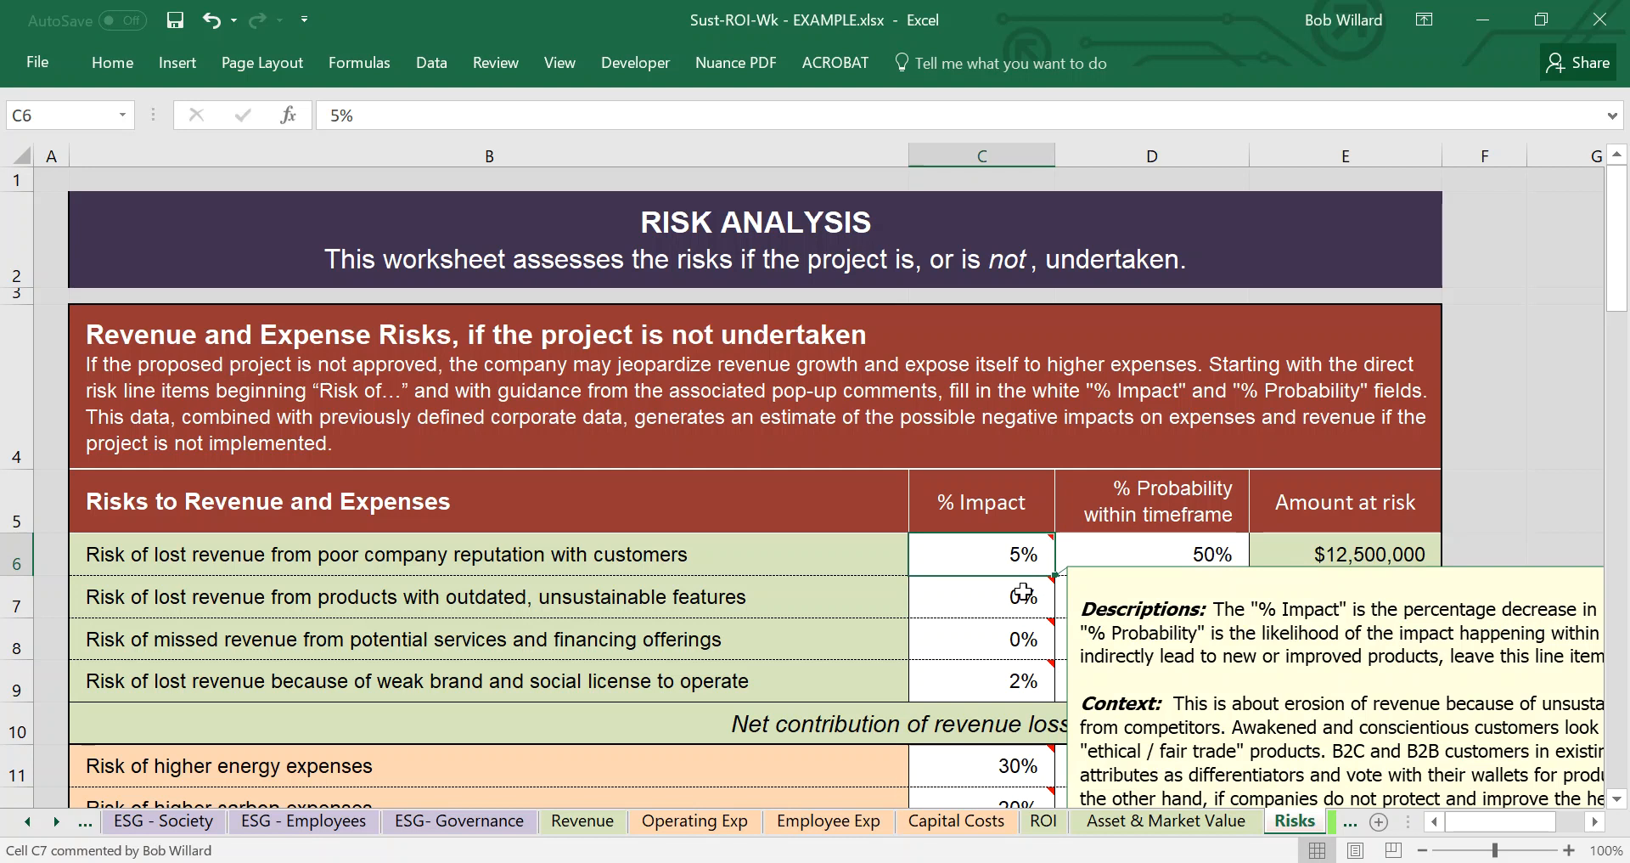
pyautogui.moveTo(1022, 655)
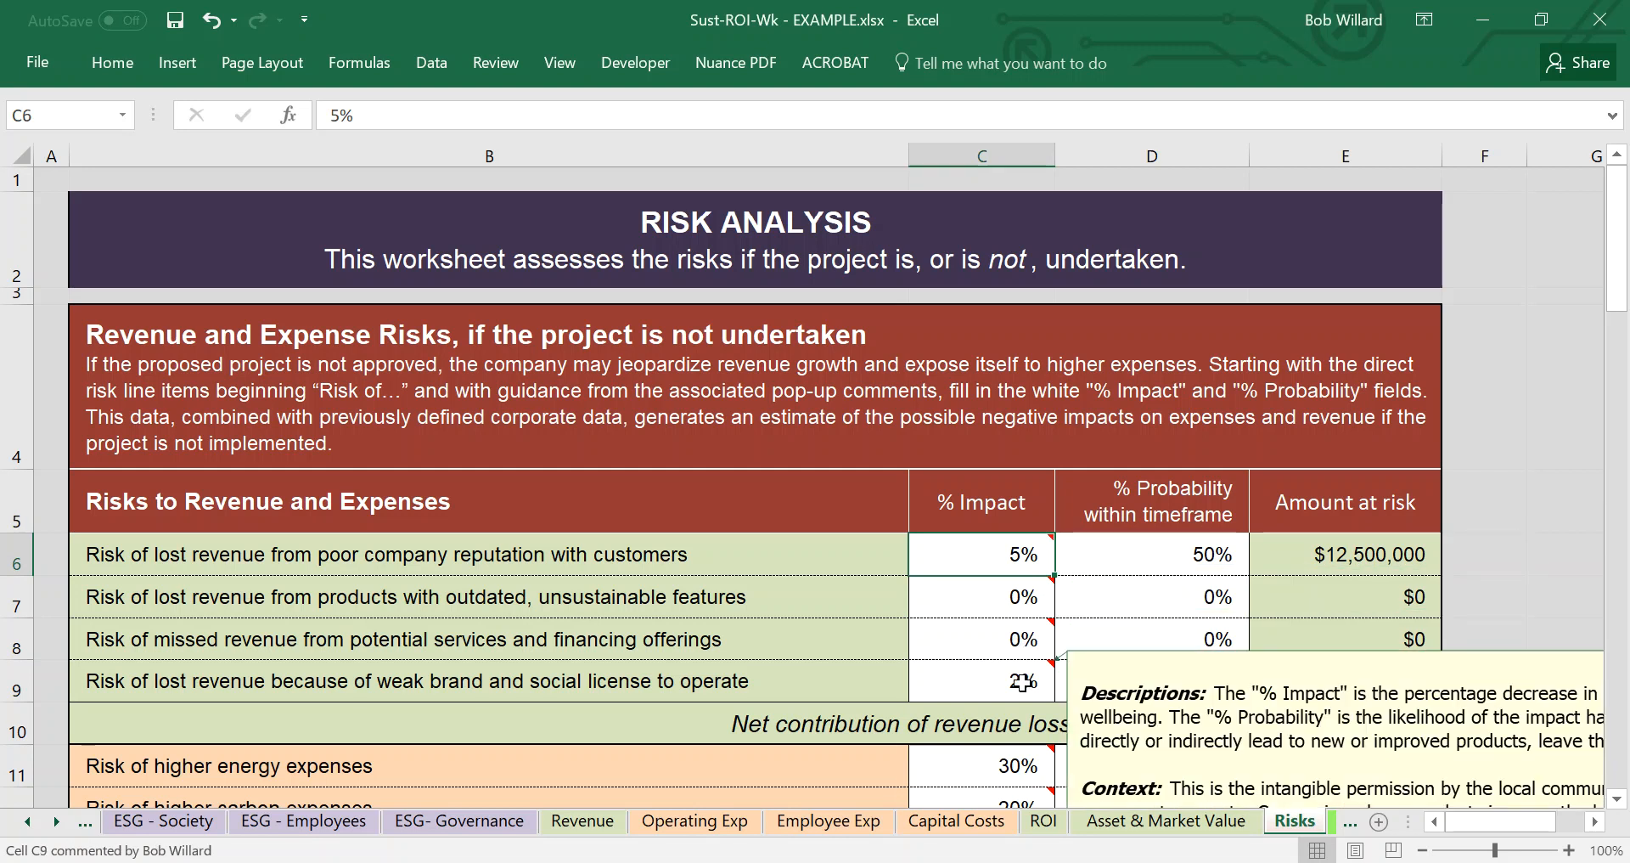
pyautogui.moveTo(1013, 556)
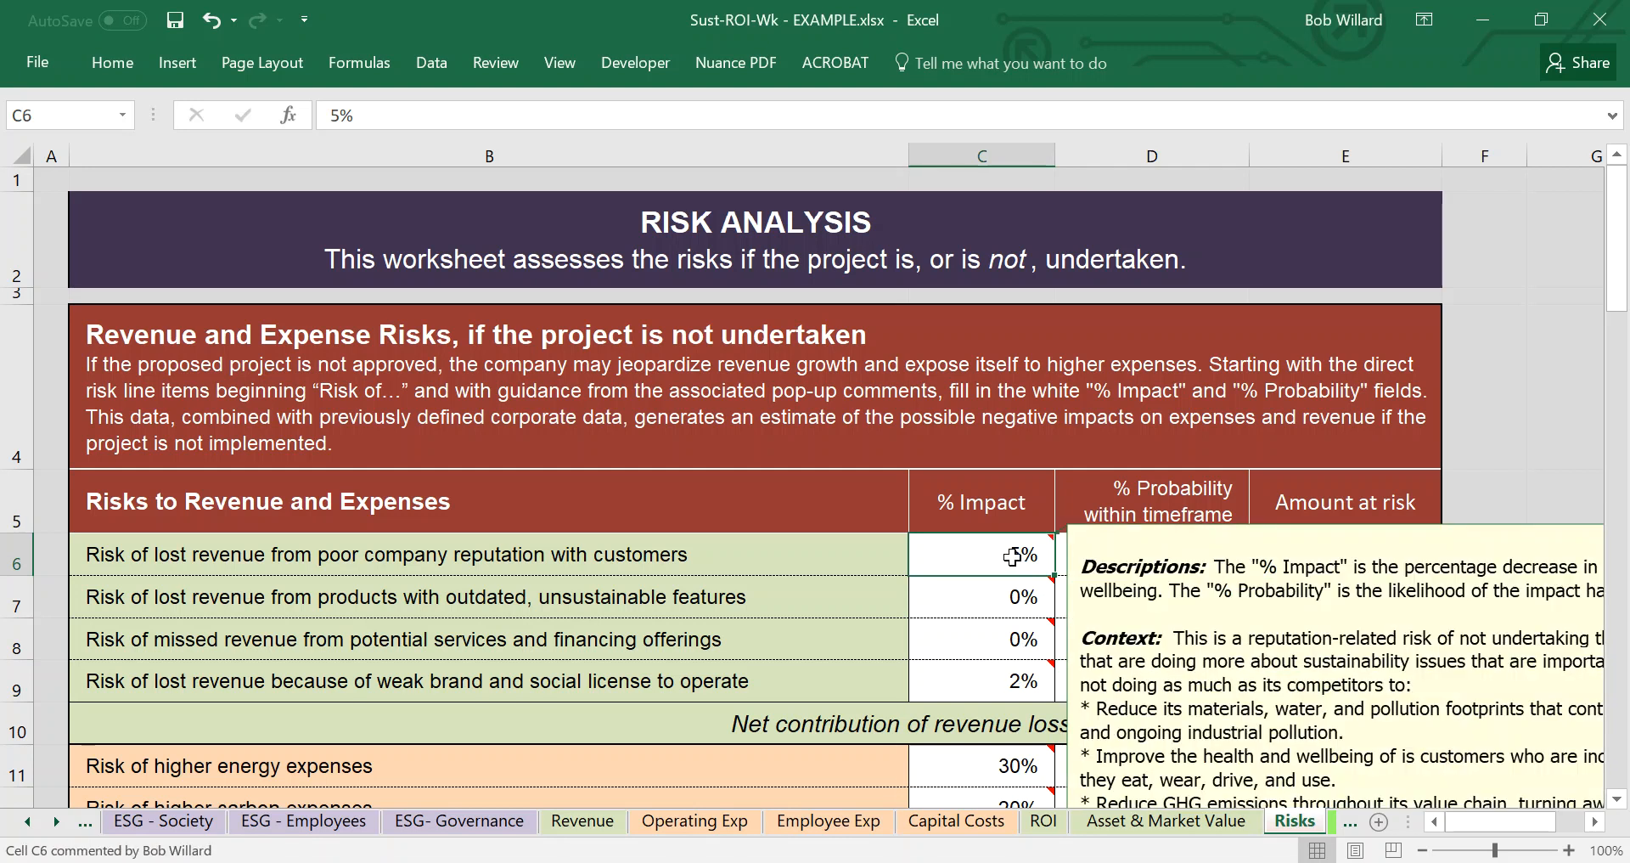
pyautogui.rightClick(1013, 556)
pyautogui.click(1099, 659)
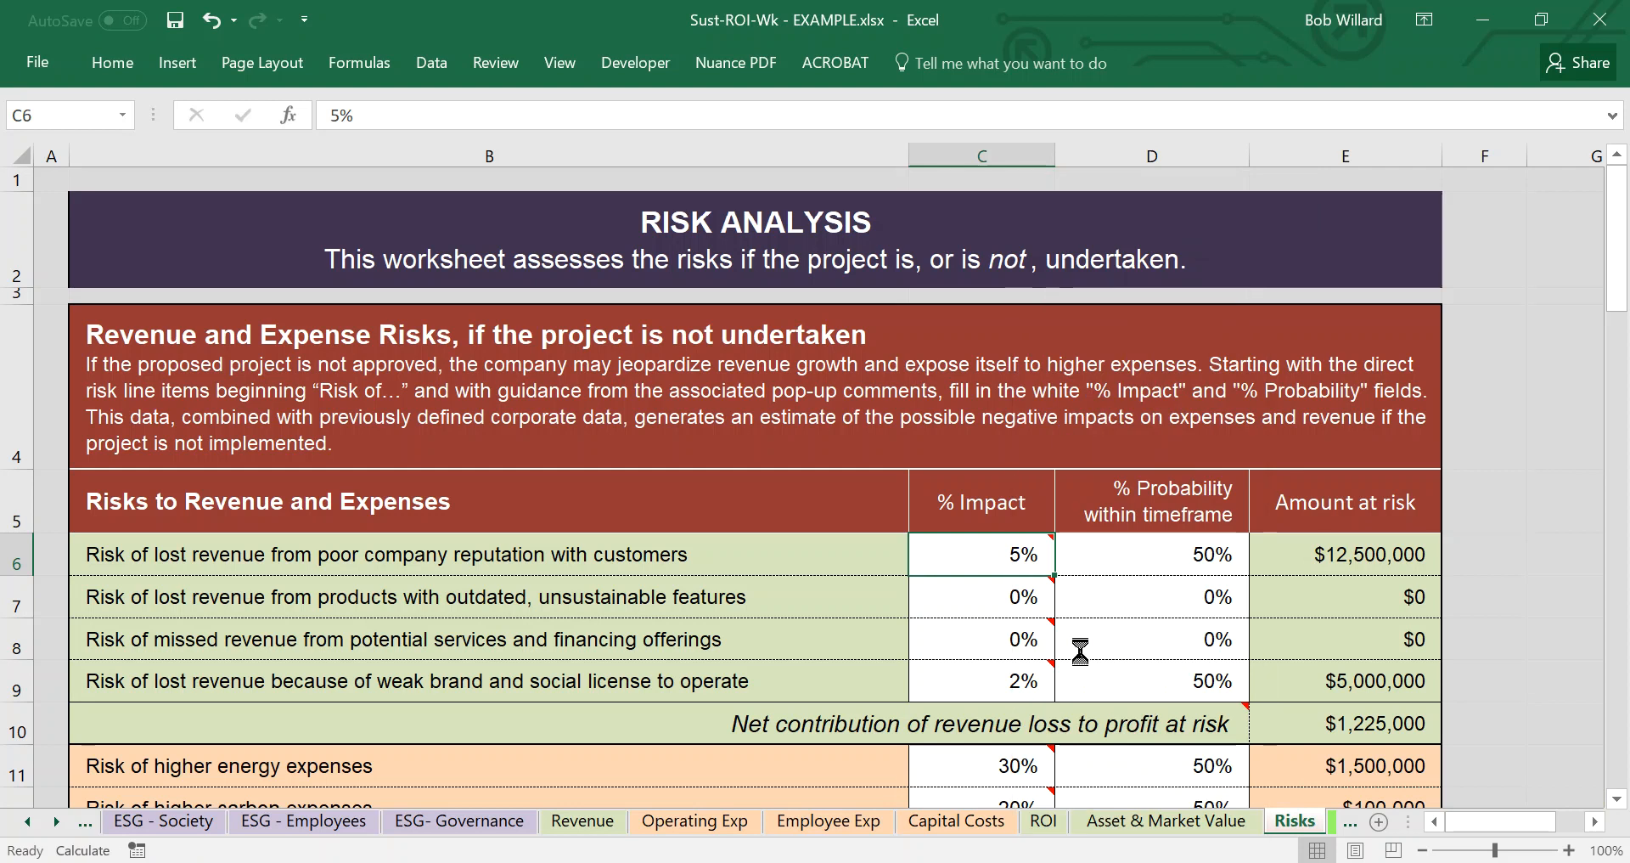
pyautogui.scroll(-3, 710, 299)
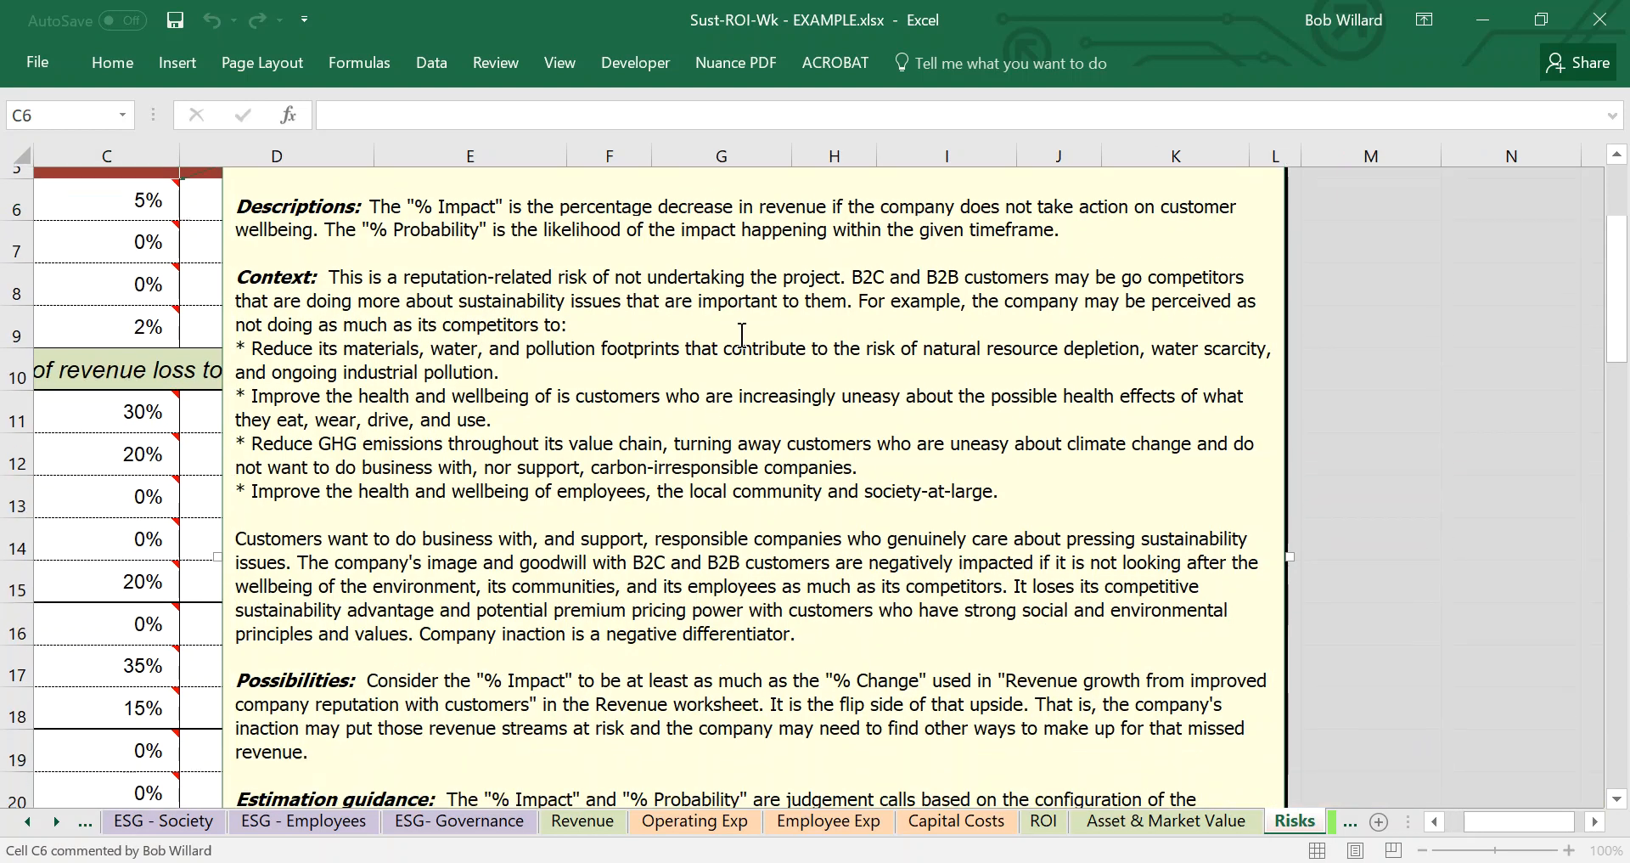
pyautogui.scroll(-1, 742, 333)
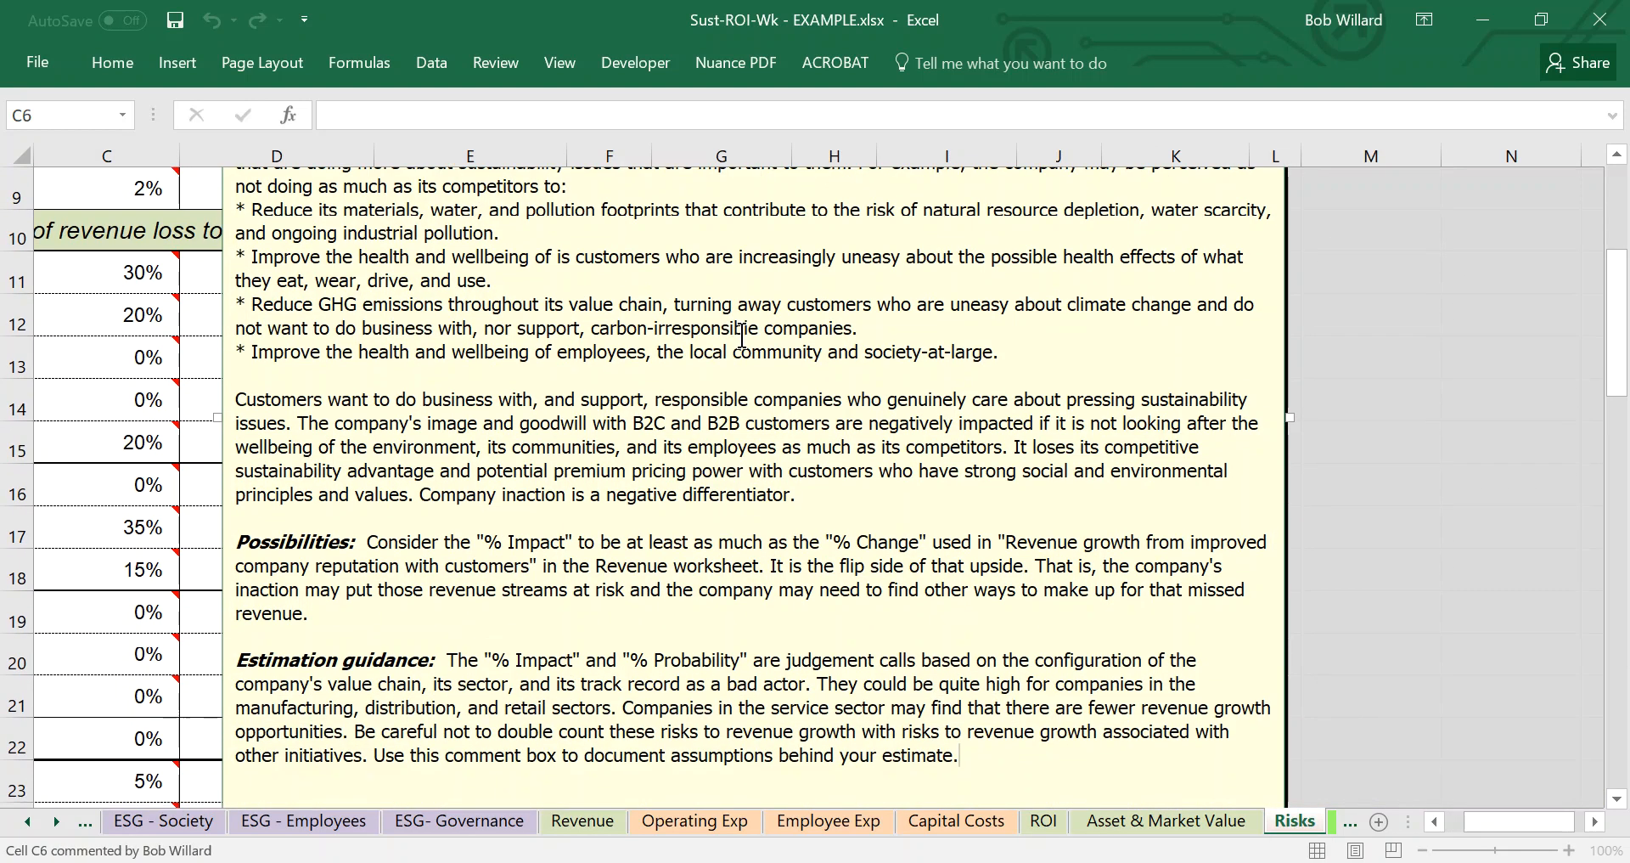
pyautogui.scroll(4, 742, 334)
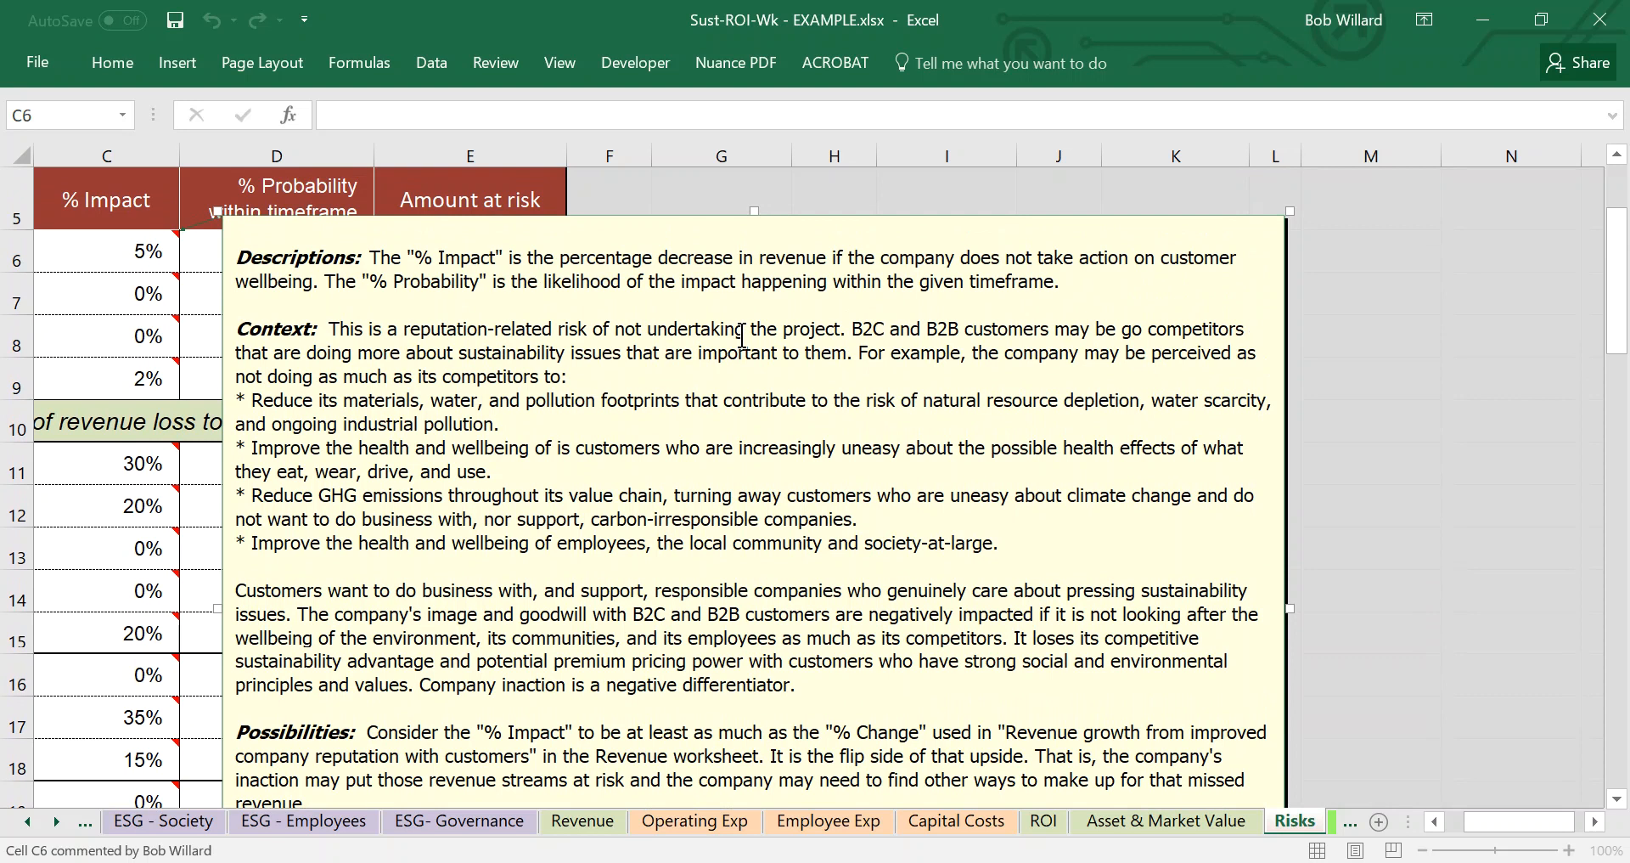
pyautogui.scroll(3, 742, 334)
pyautogui.scroll(-4, 742, 334)
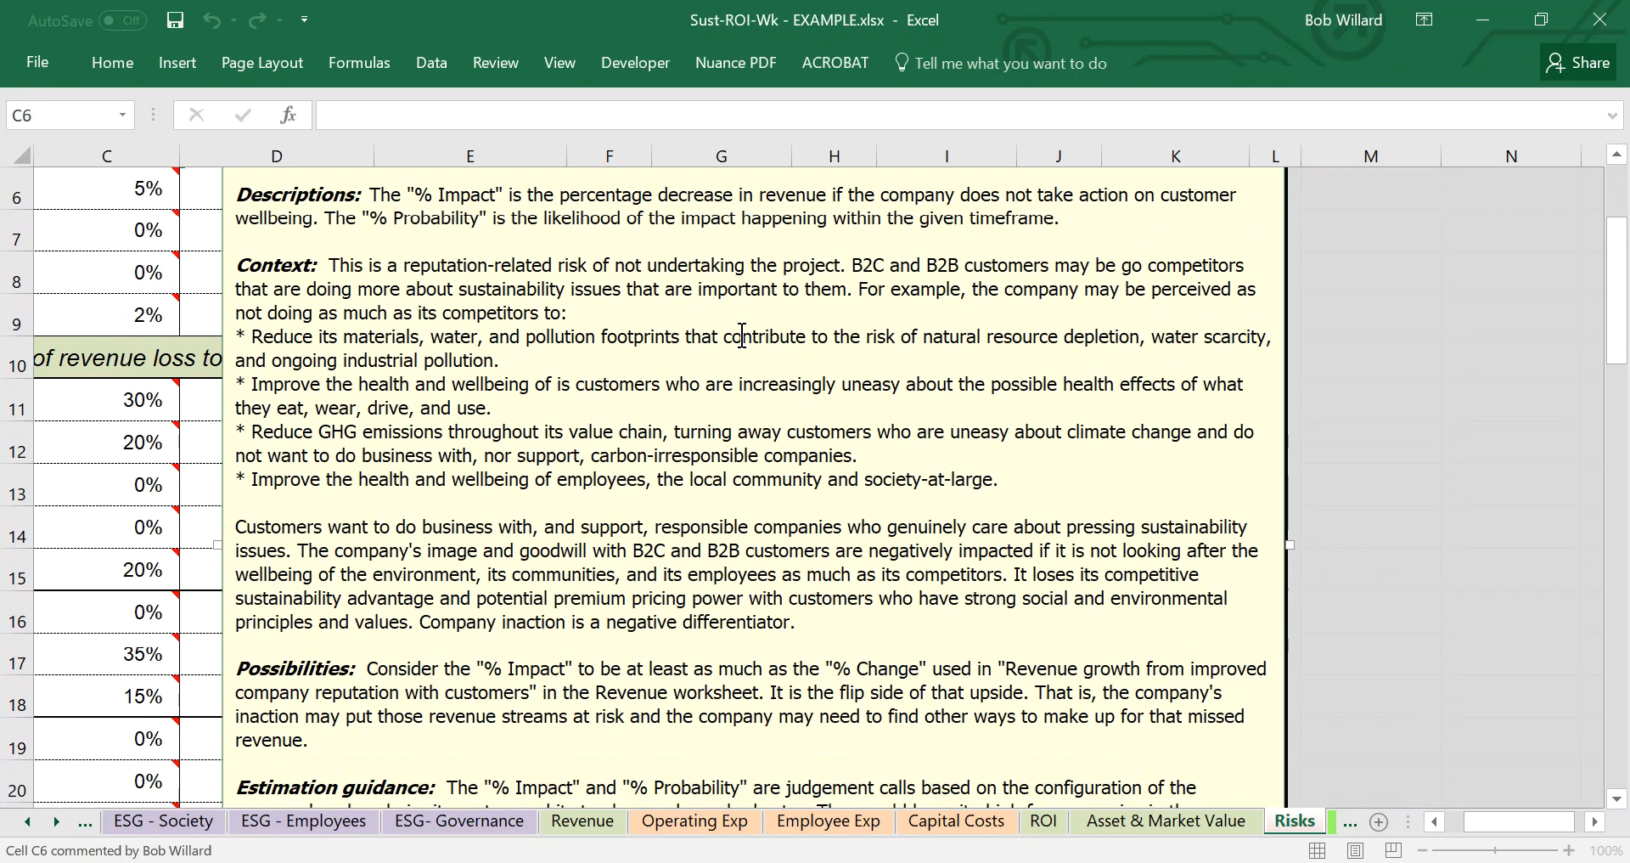
pyautogui.scroll(1, 742, 334)
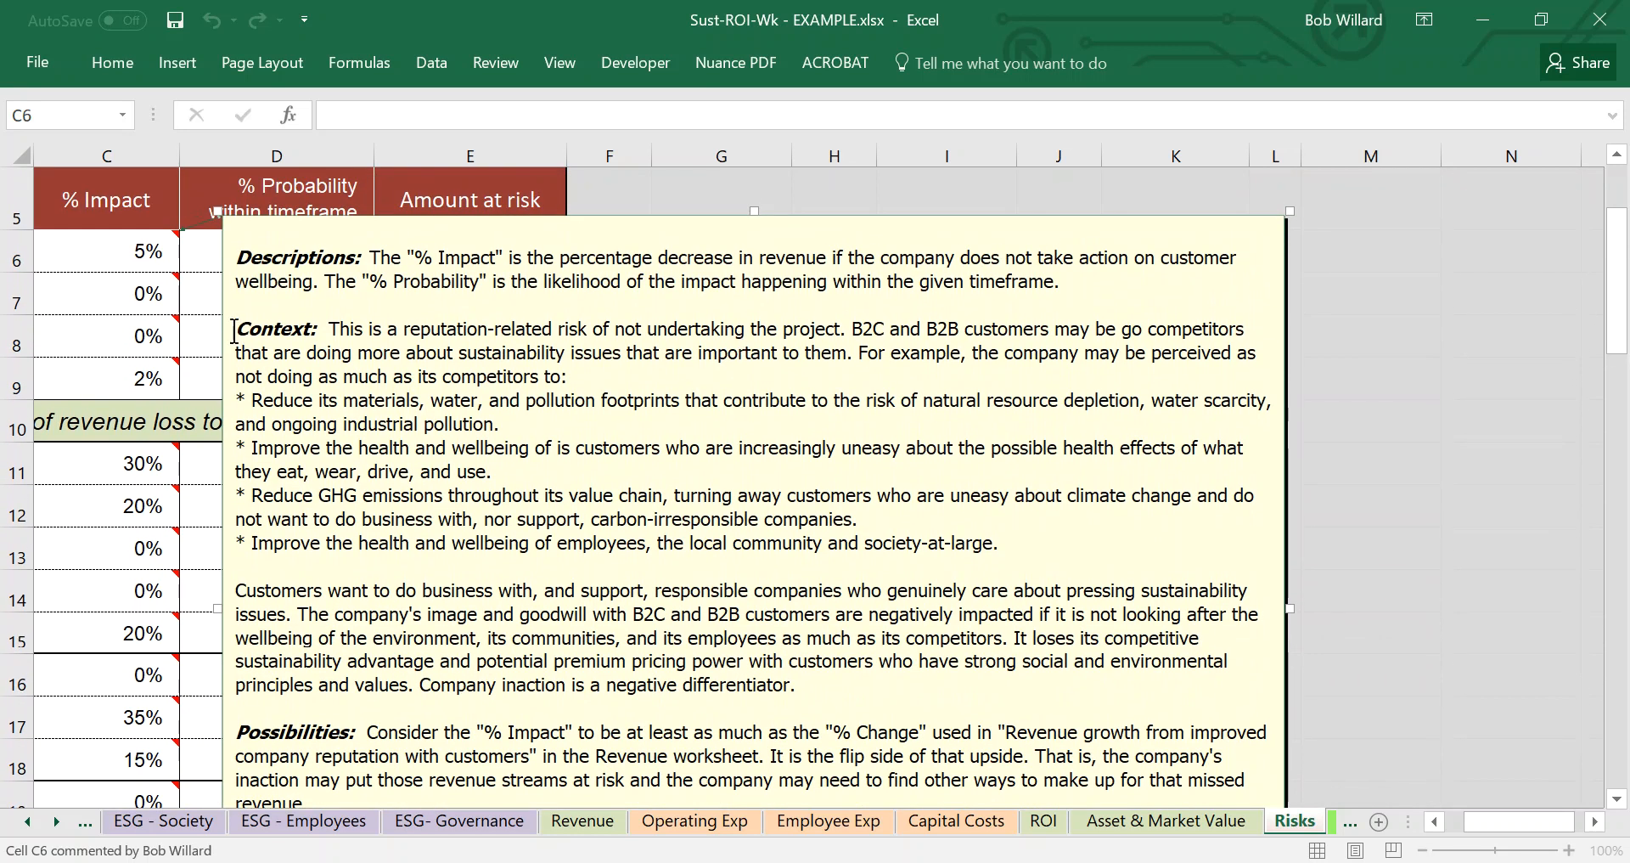
pyautogui.click(110, 255)
pyautogui.moveTo(1510, 821); pyautogui.dragTo(1448, 823)
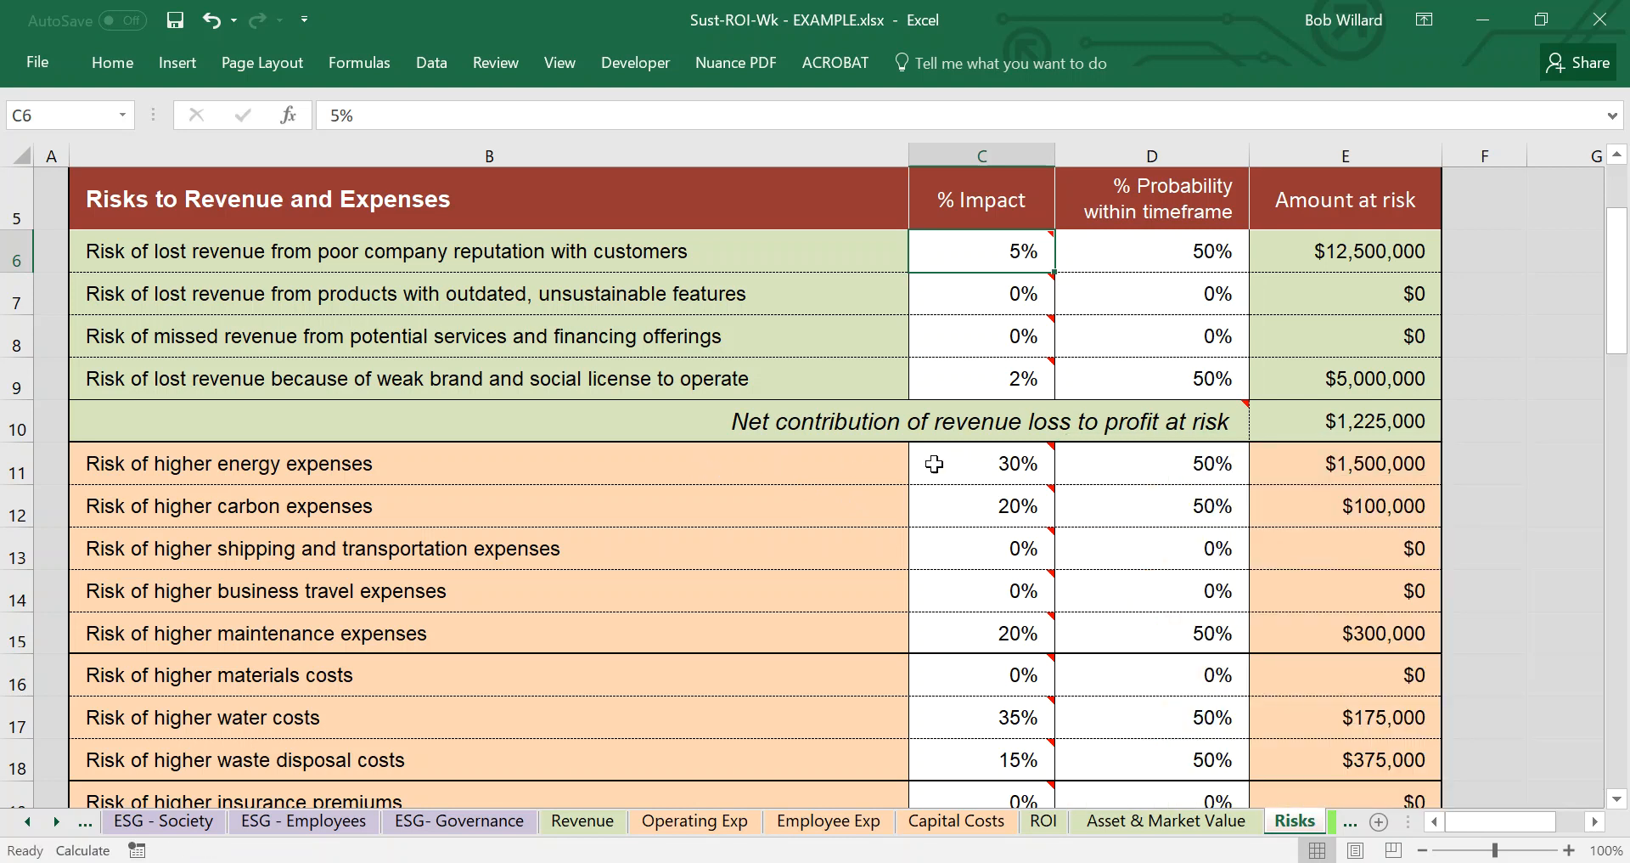
# Step: Review the expense, asset value and market value risks of not undertaking the project, down to the summary of highlights
pyautogui.moveTo(980, 636)
pyautogui.moveTo(1622, 302); pyautogui.dragTo(1623, 396)
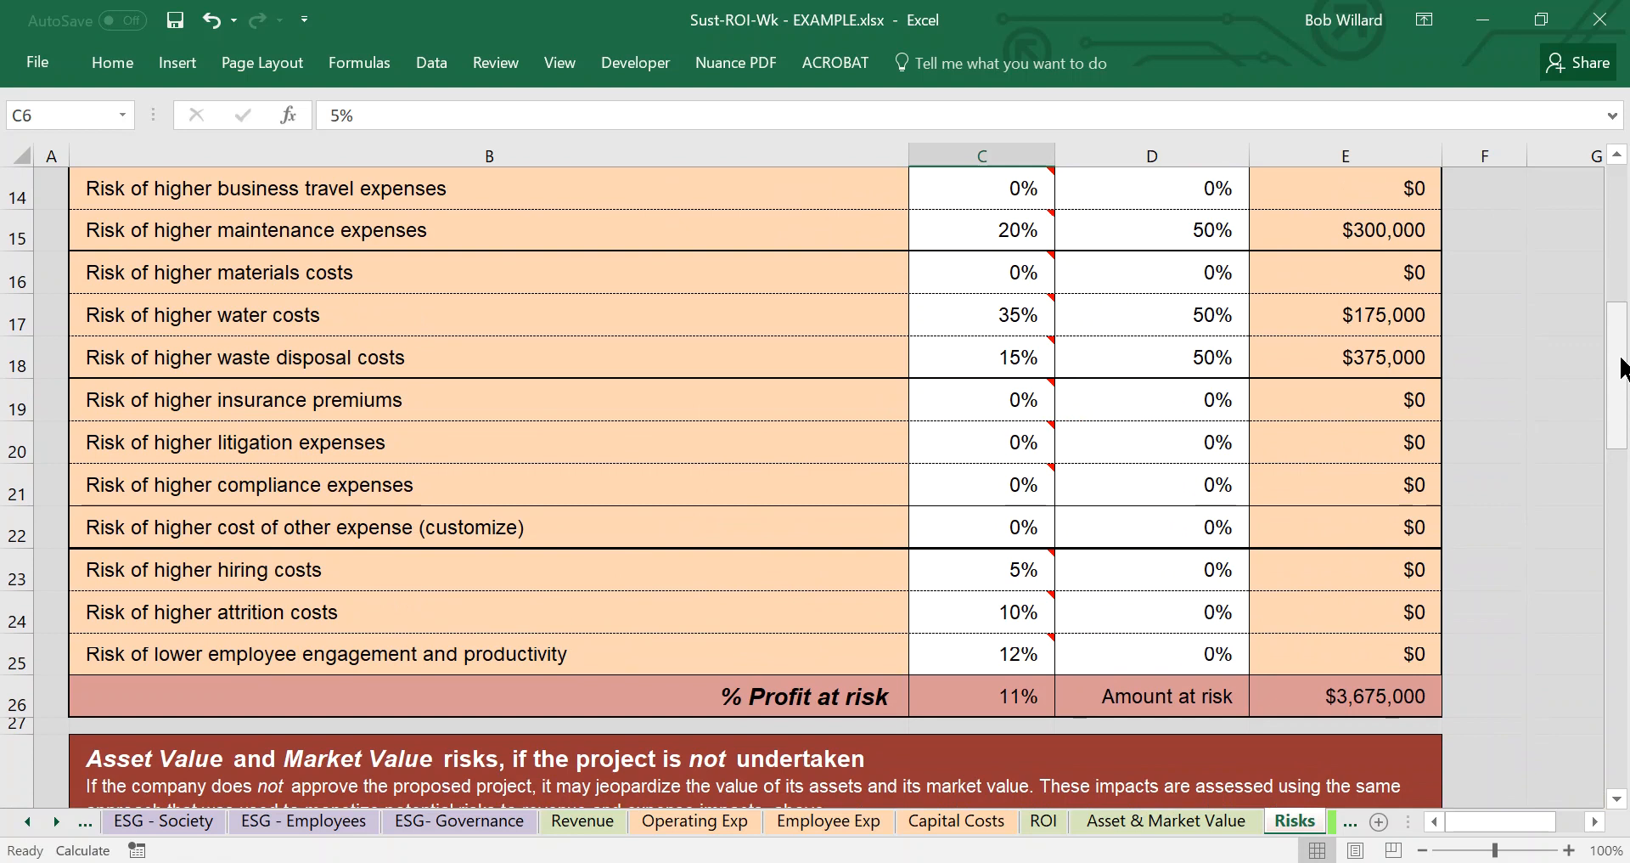
pyautogui.moveTo(1622, 368); pyautogui.dragTo(1622, 518)
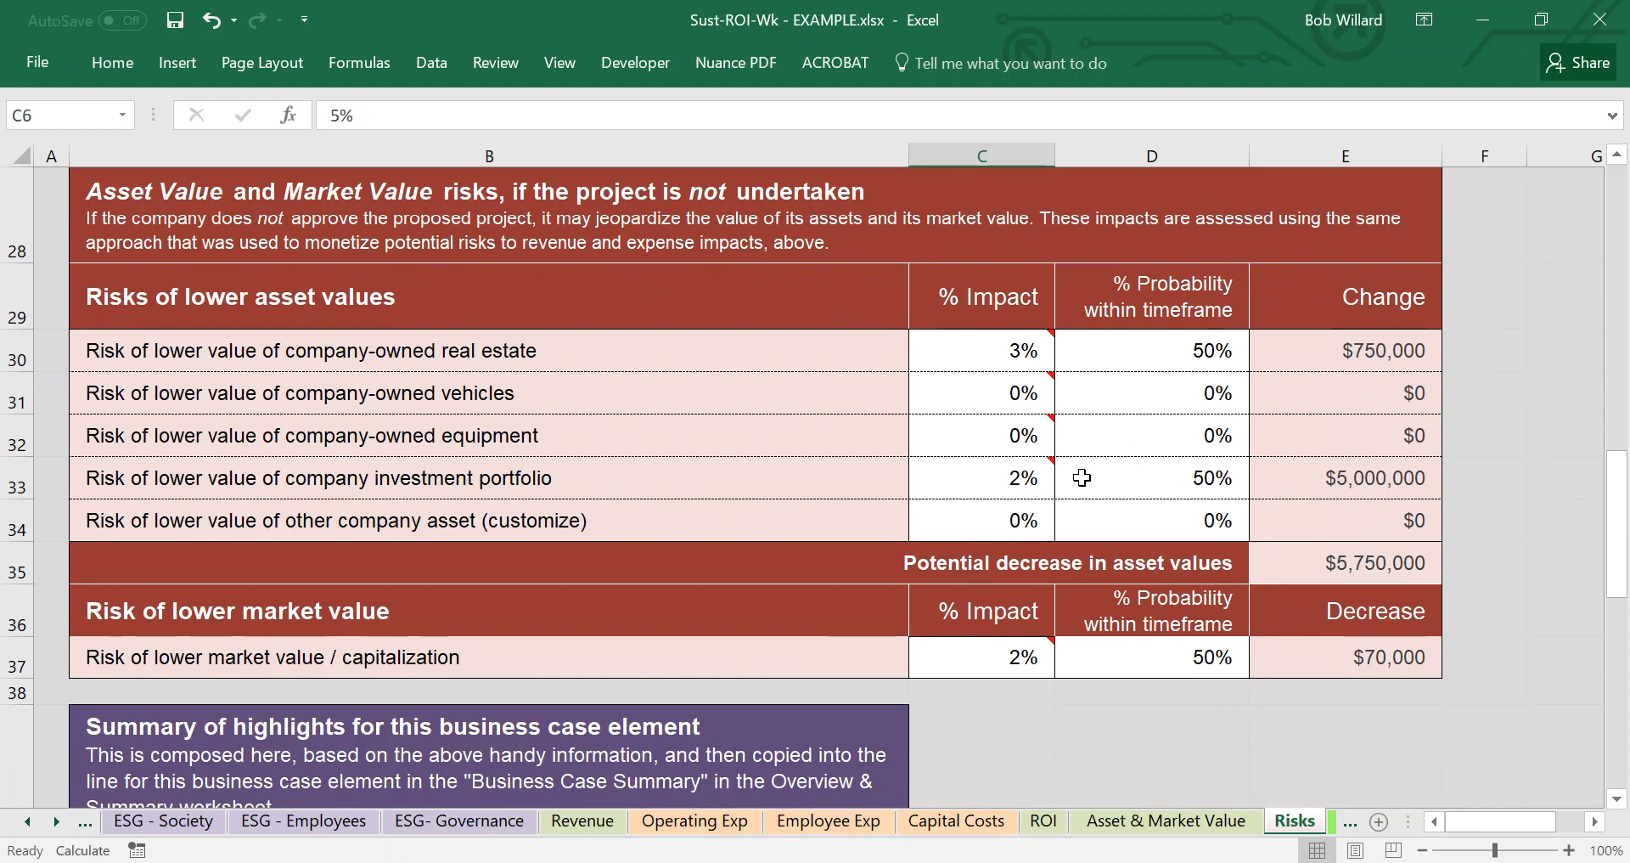
pyautogui.moveTo(1024, 341)
pyautogui.moveTo(1621, 493); pyautogui.dragTo(1622, 541)
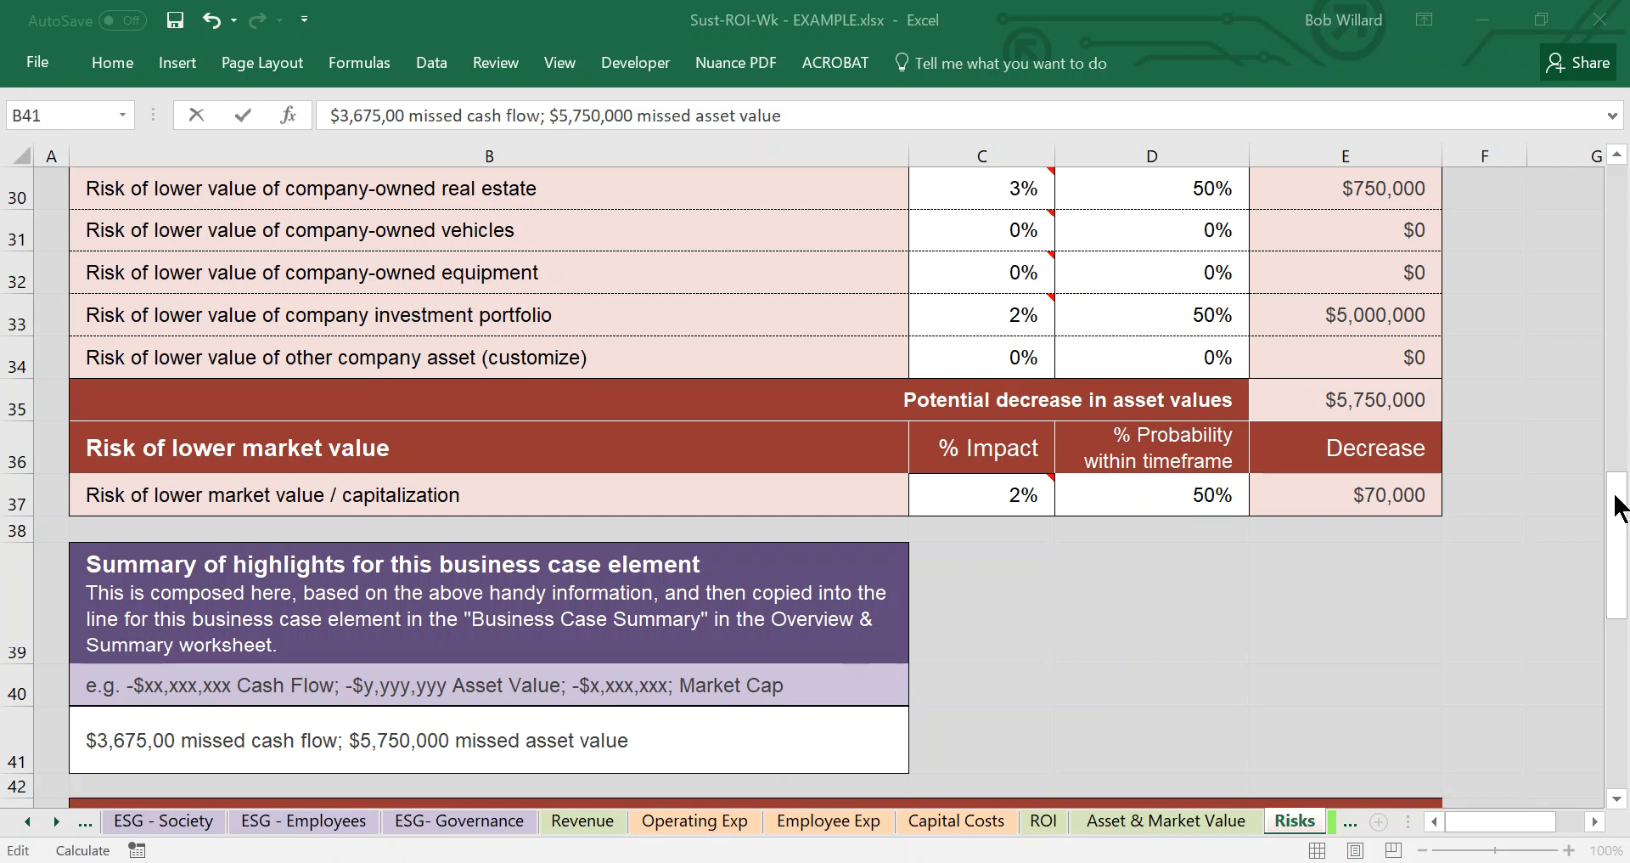
# Step: Examine the contingency risks associated with doing the project, including their Potential Impact comments and the summary of highlights
pyautogui.moveTo(1619, 524); pyautogui.dragTo(1621, 634)
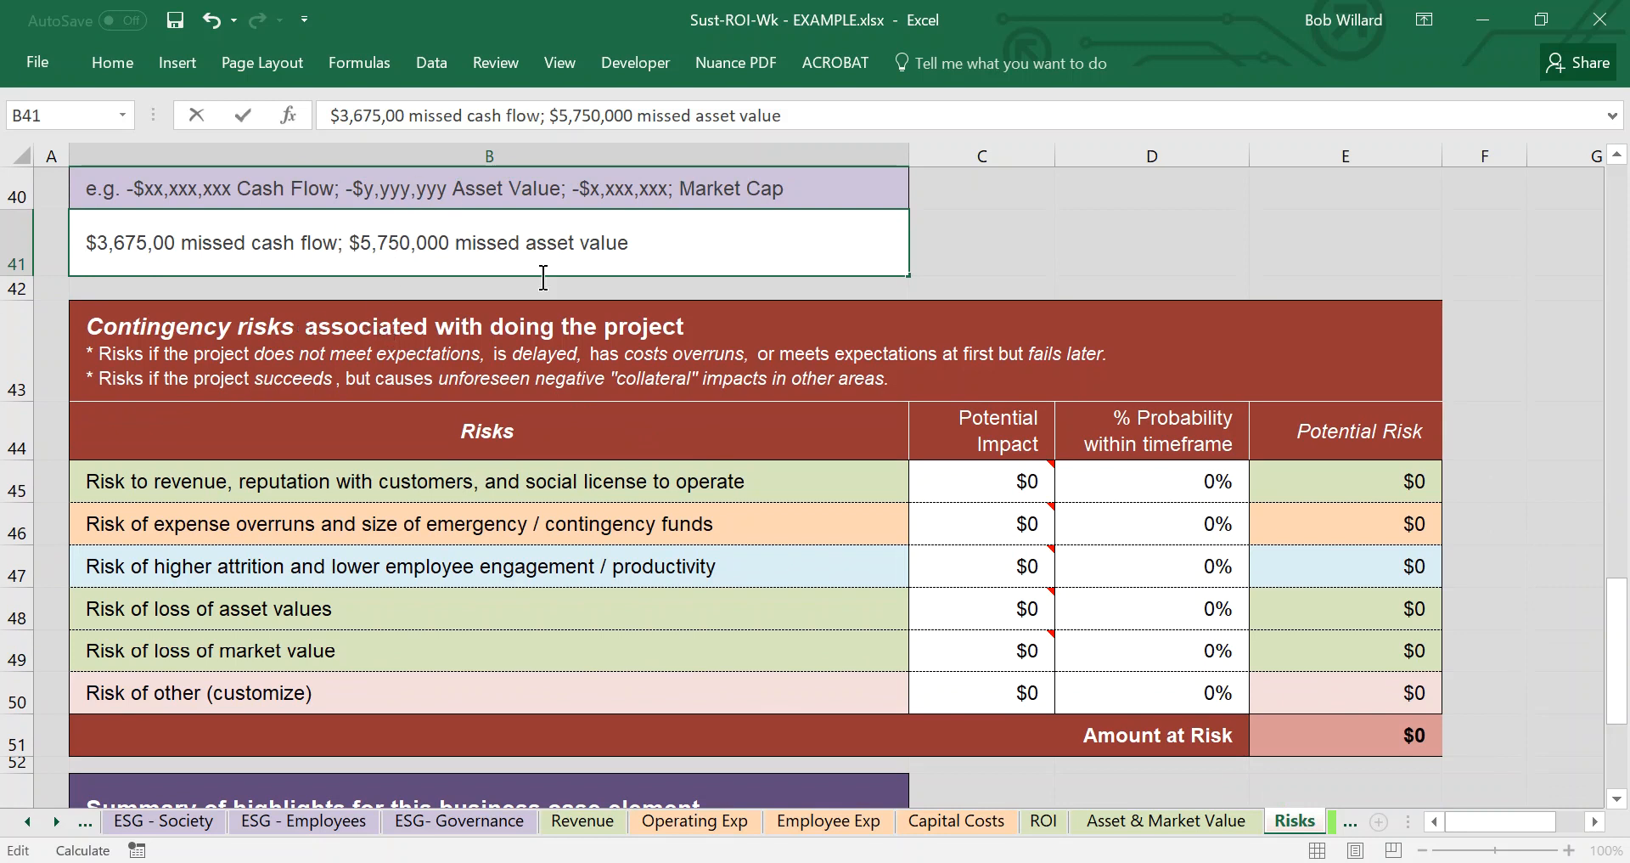
pyautogui.moveTo(1620, 644); pyautogui.dragTo(1618, 654)
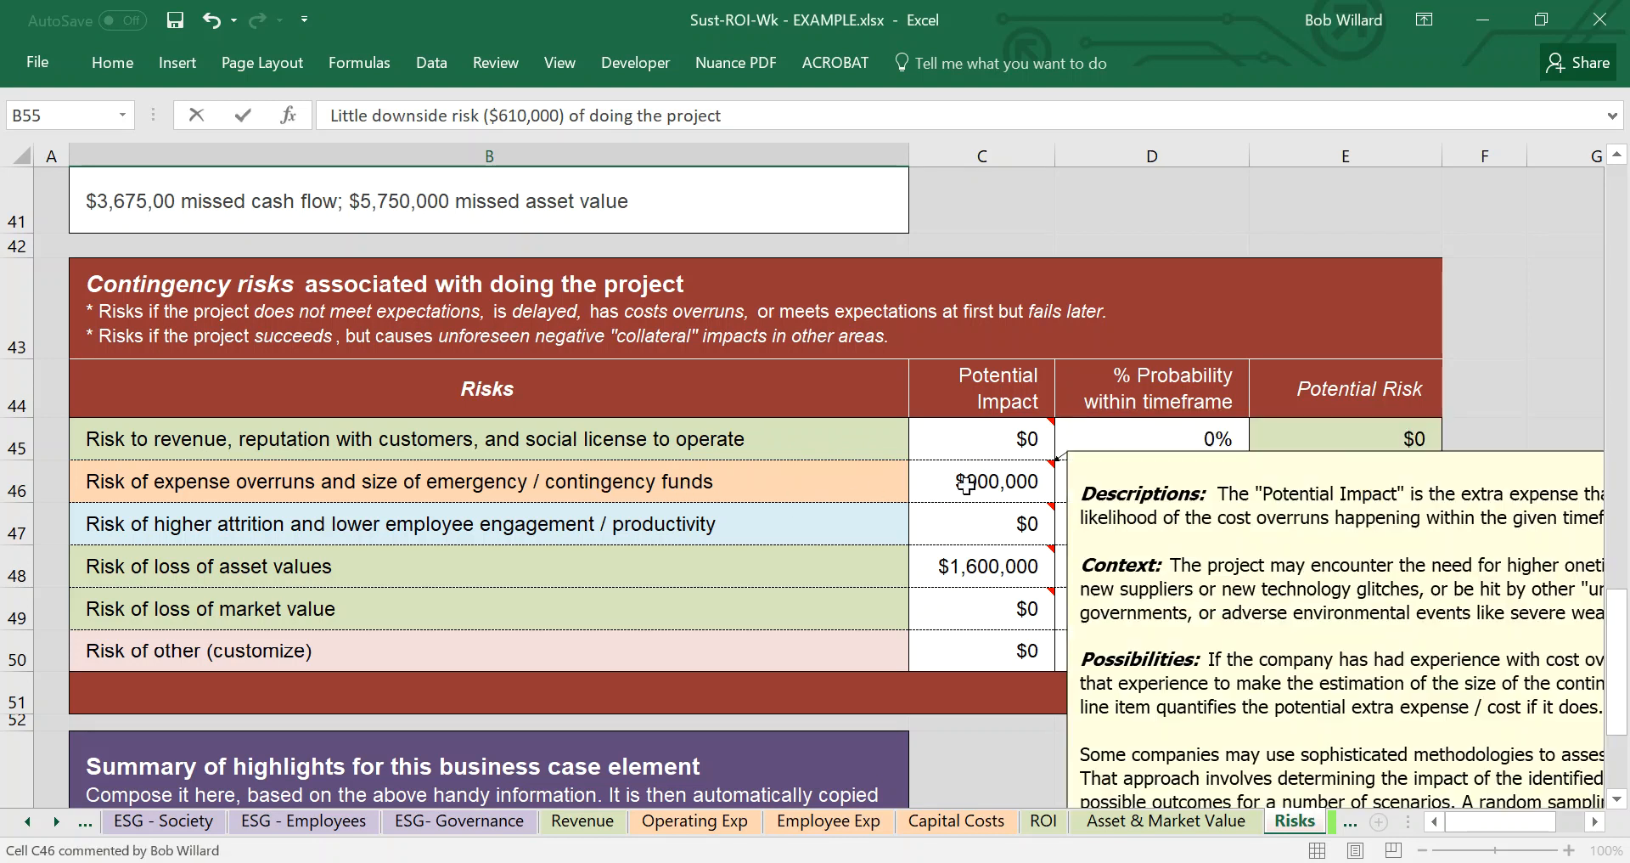
pyautogui.moveTo(955, 481)
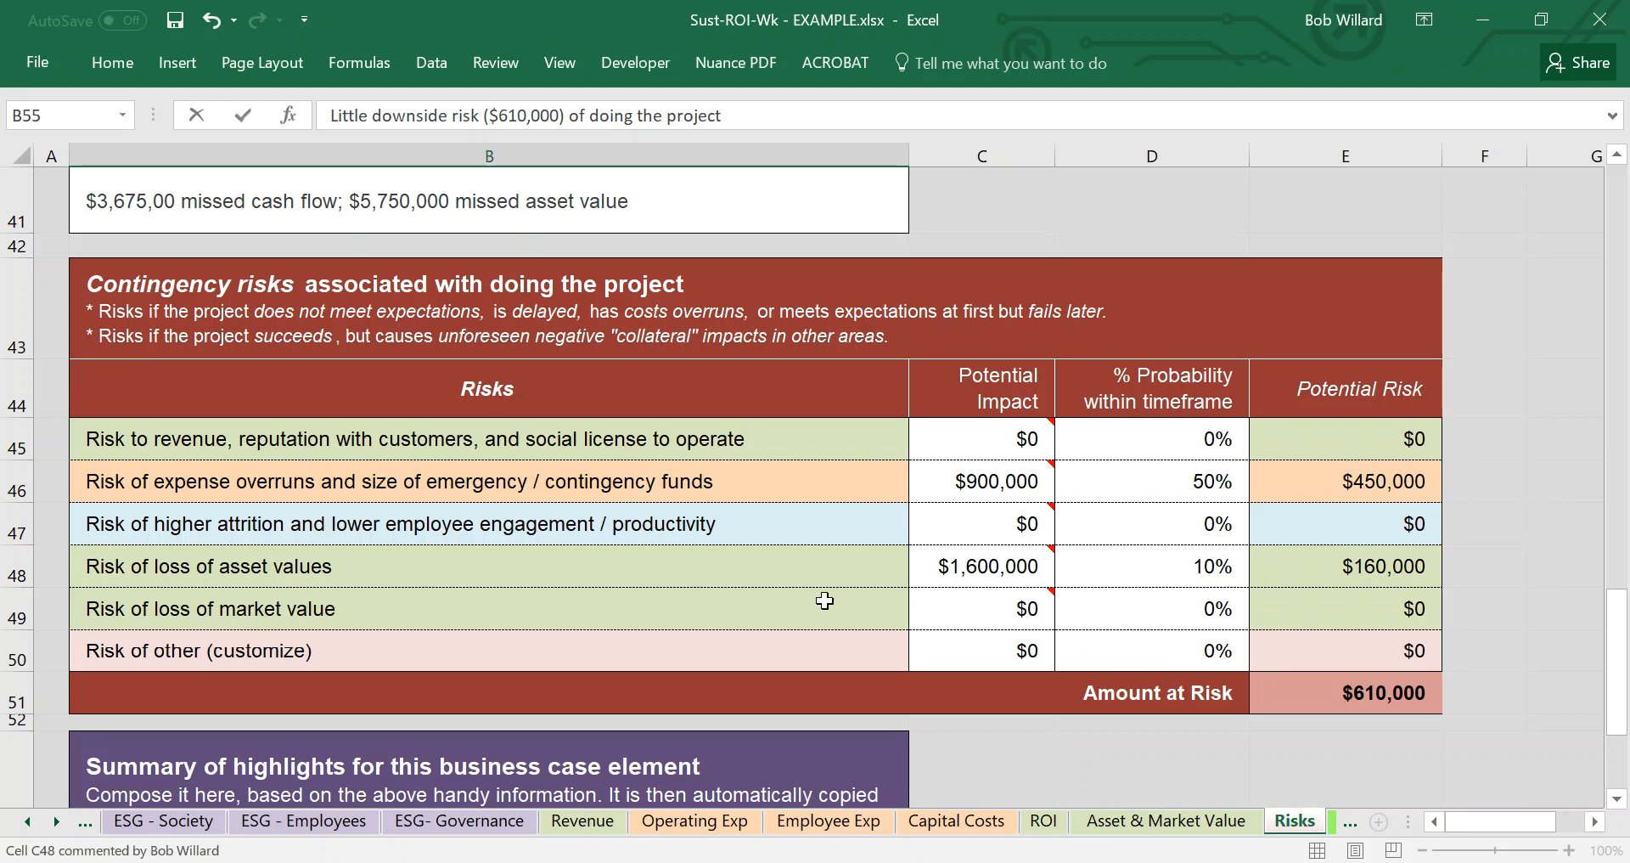
pyautogui.moveTo(982, 566)
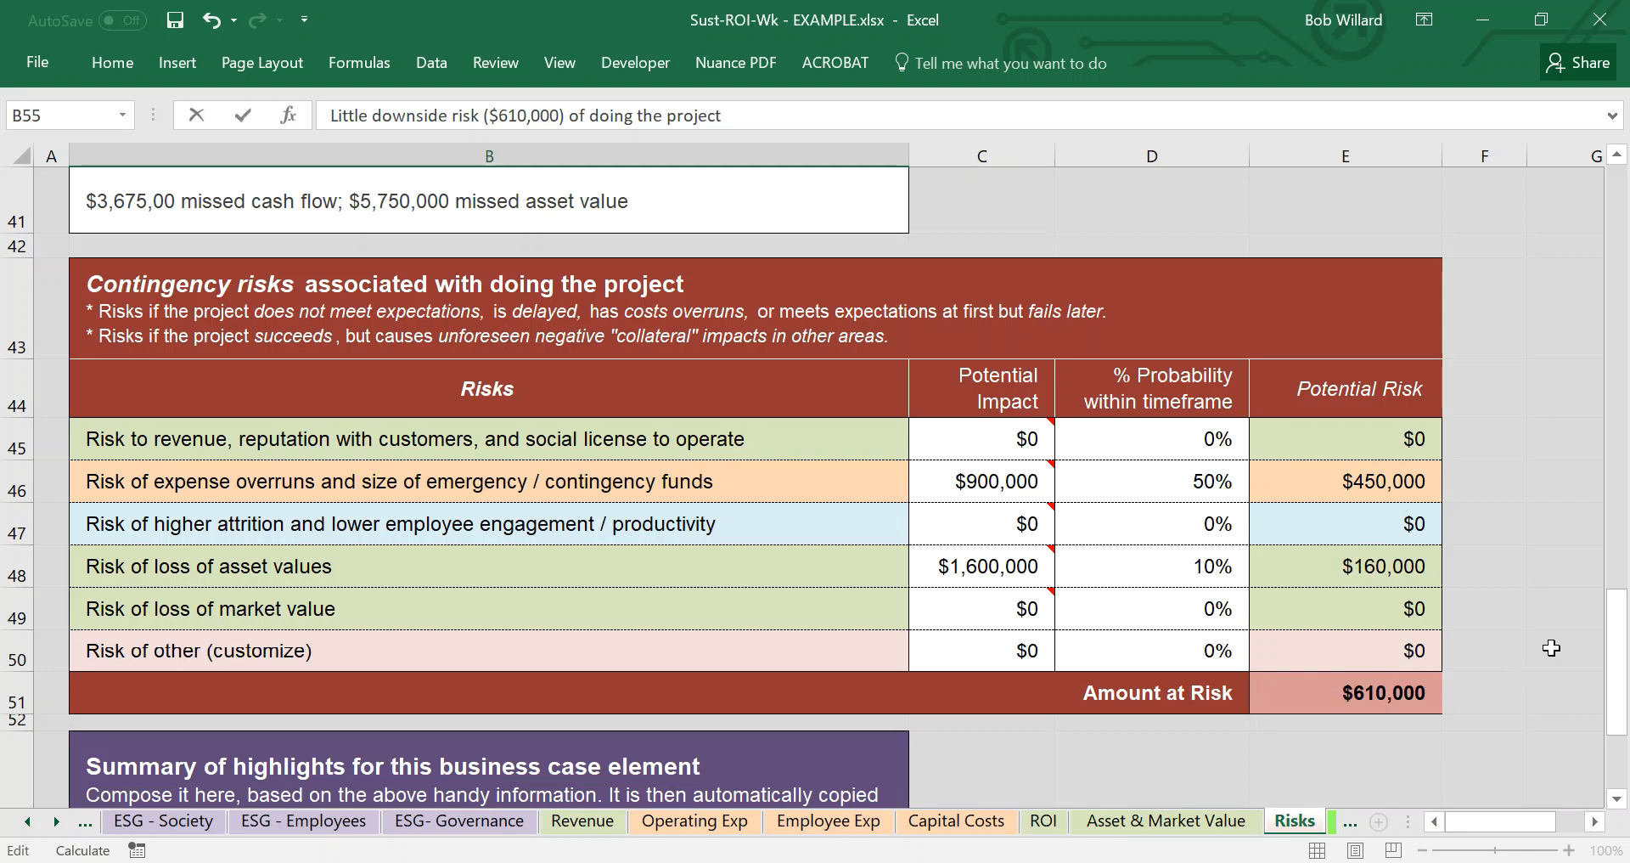
pyautogui.moveTo(1618, 624); pyautogui.dragTo(1613, 668)
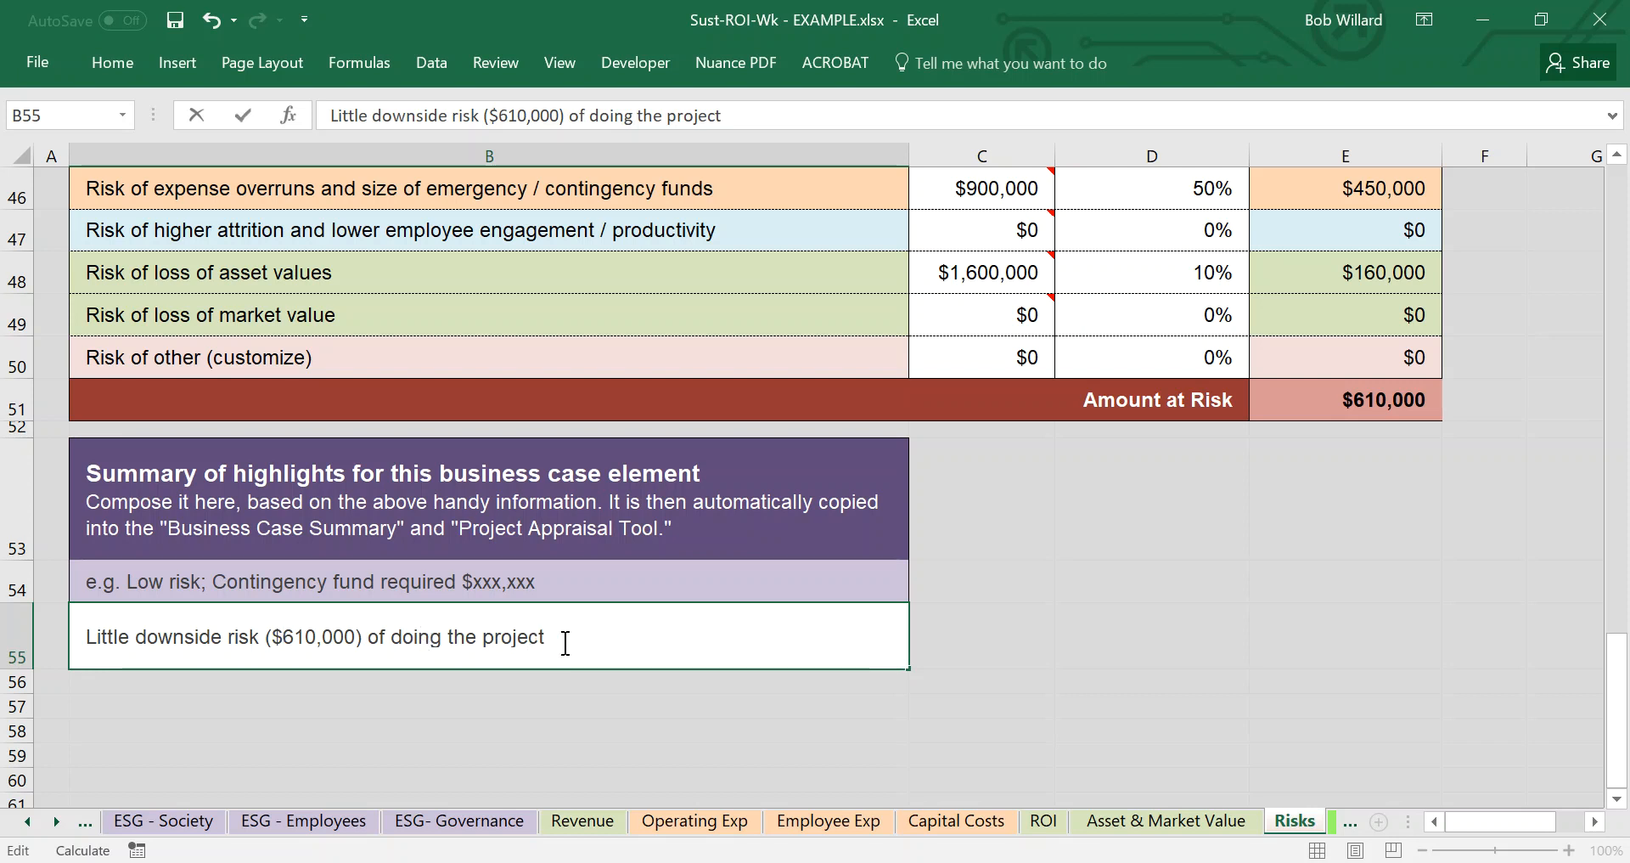
# Step: Return to the Overview & Summary worksheet and check the Mitigate Risks summaries for not doing and doing the project
pyautogui.scroll(2, 587, 627)
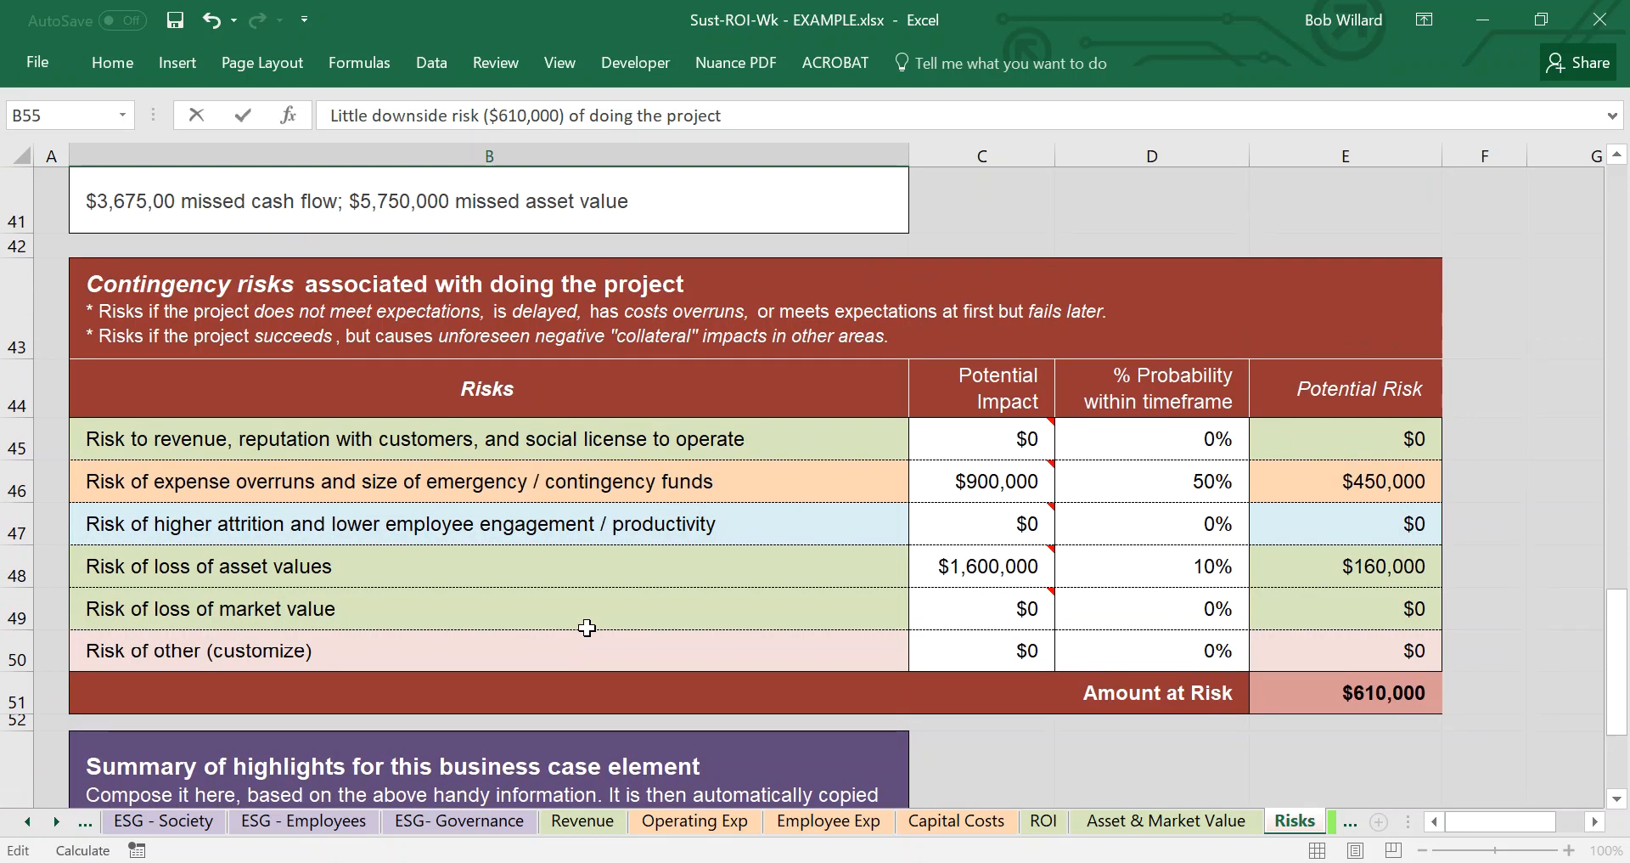
pyautogui.scroll(2, 586, 628)
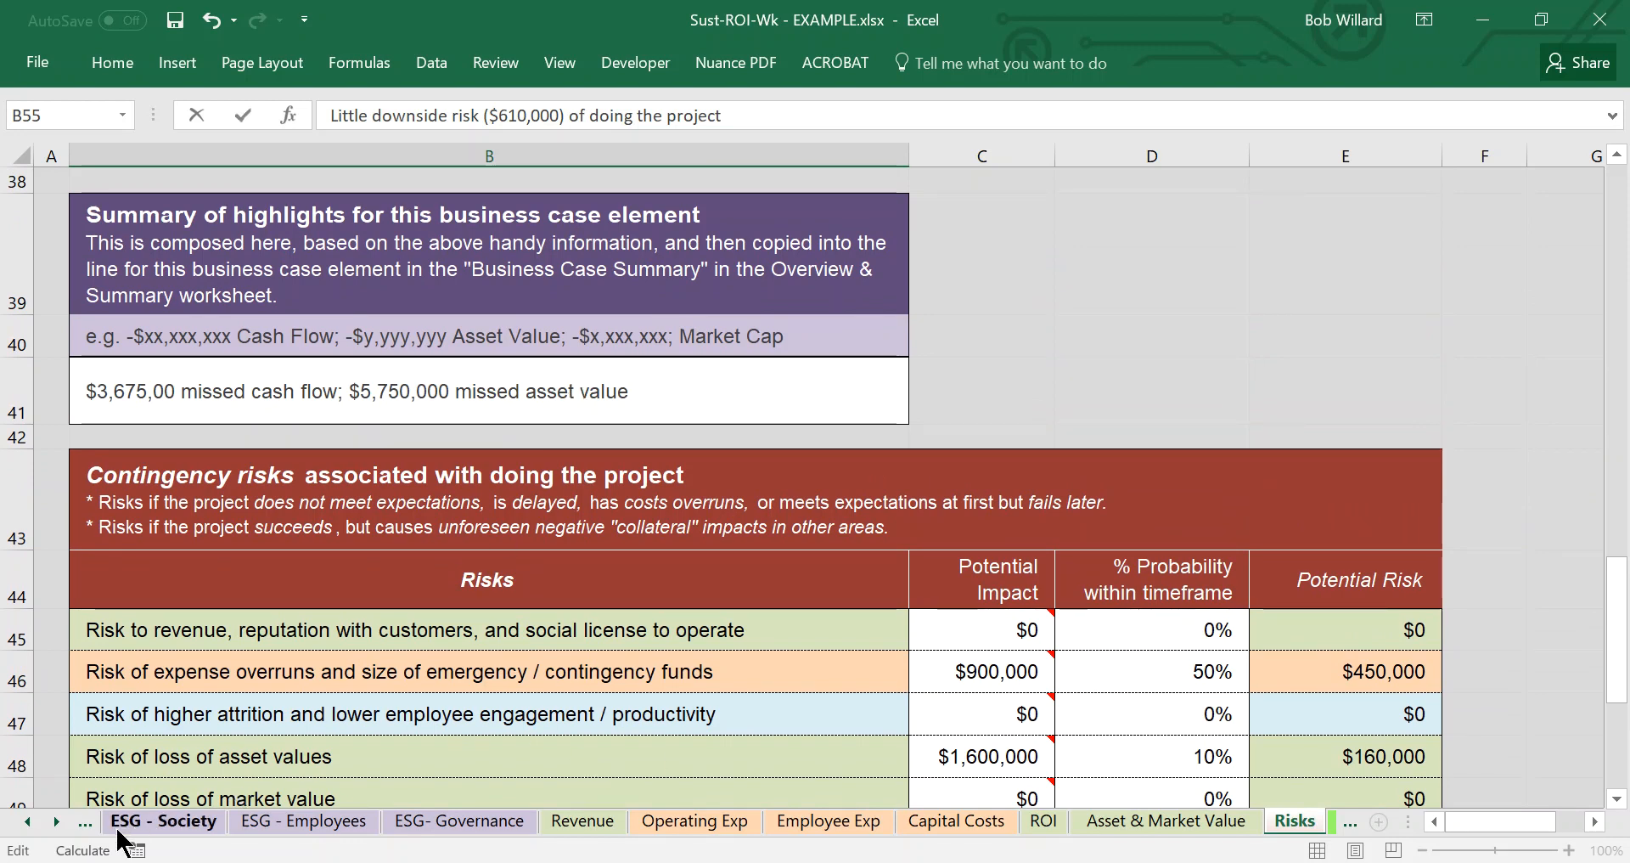
pyautogui.click(28, 821)
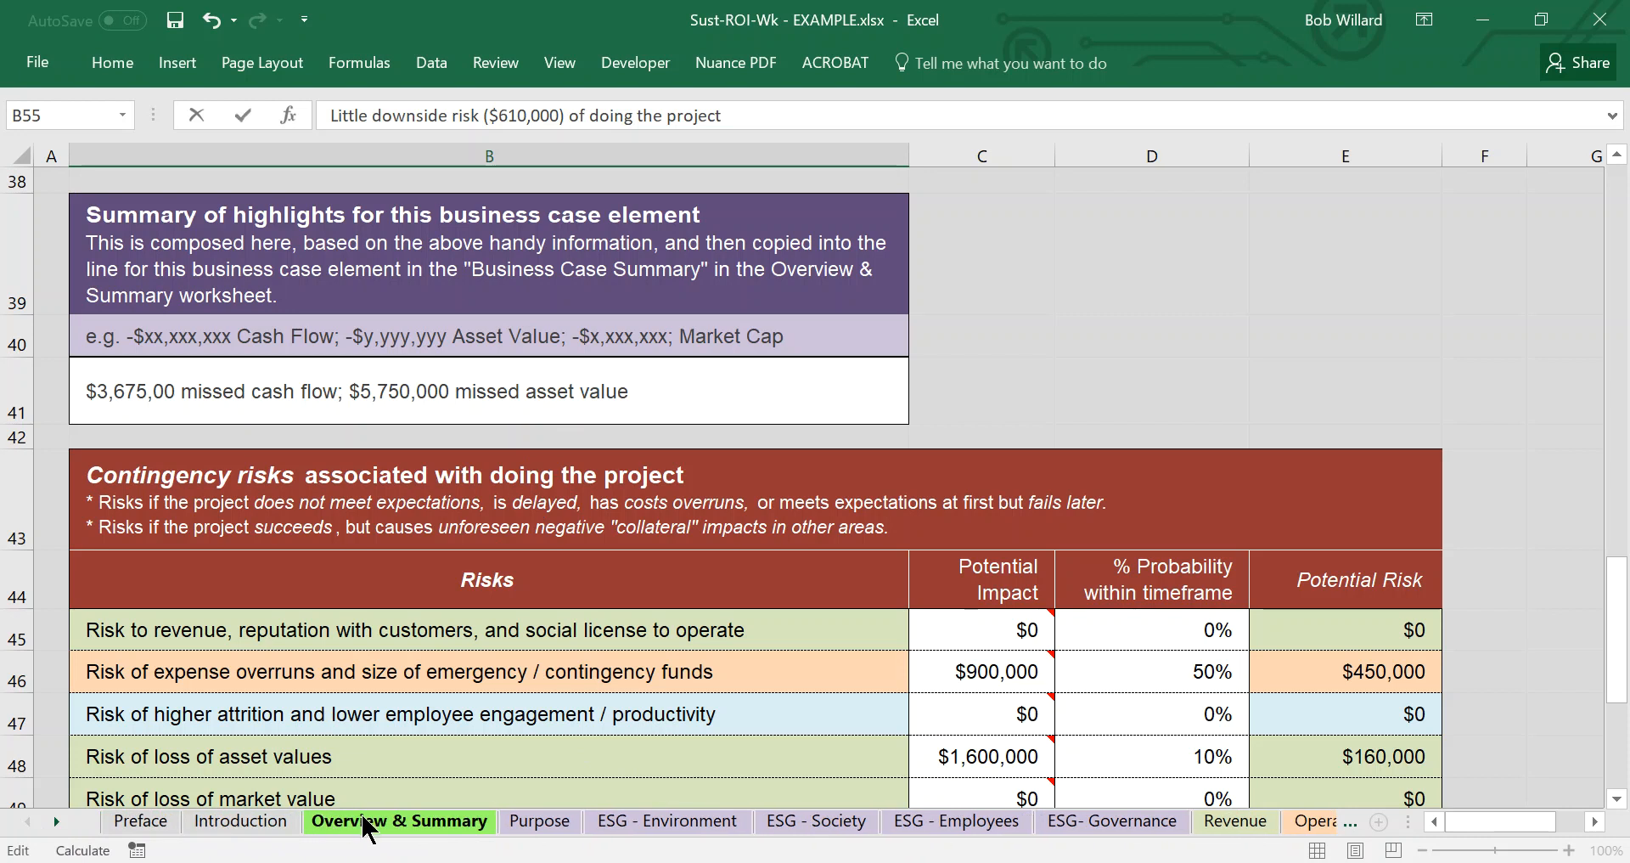
pyautogui.click(323, 822)
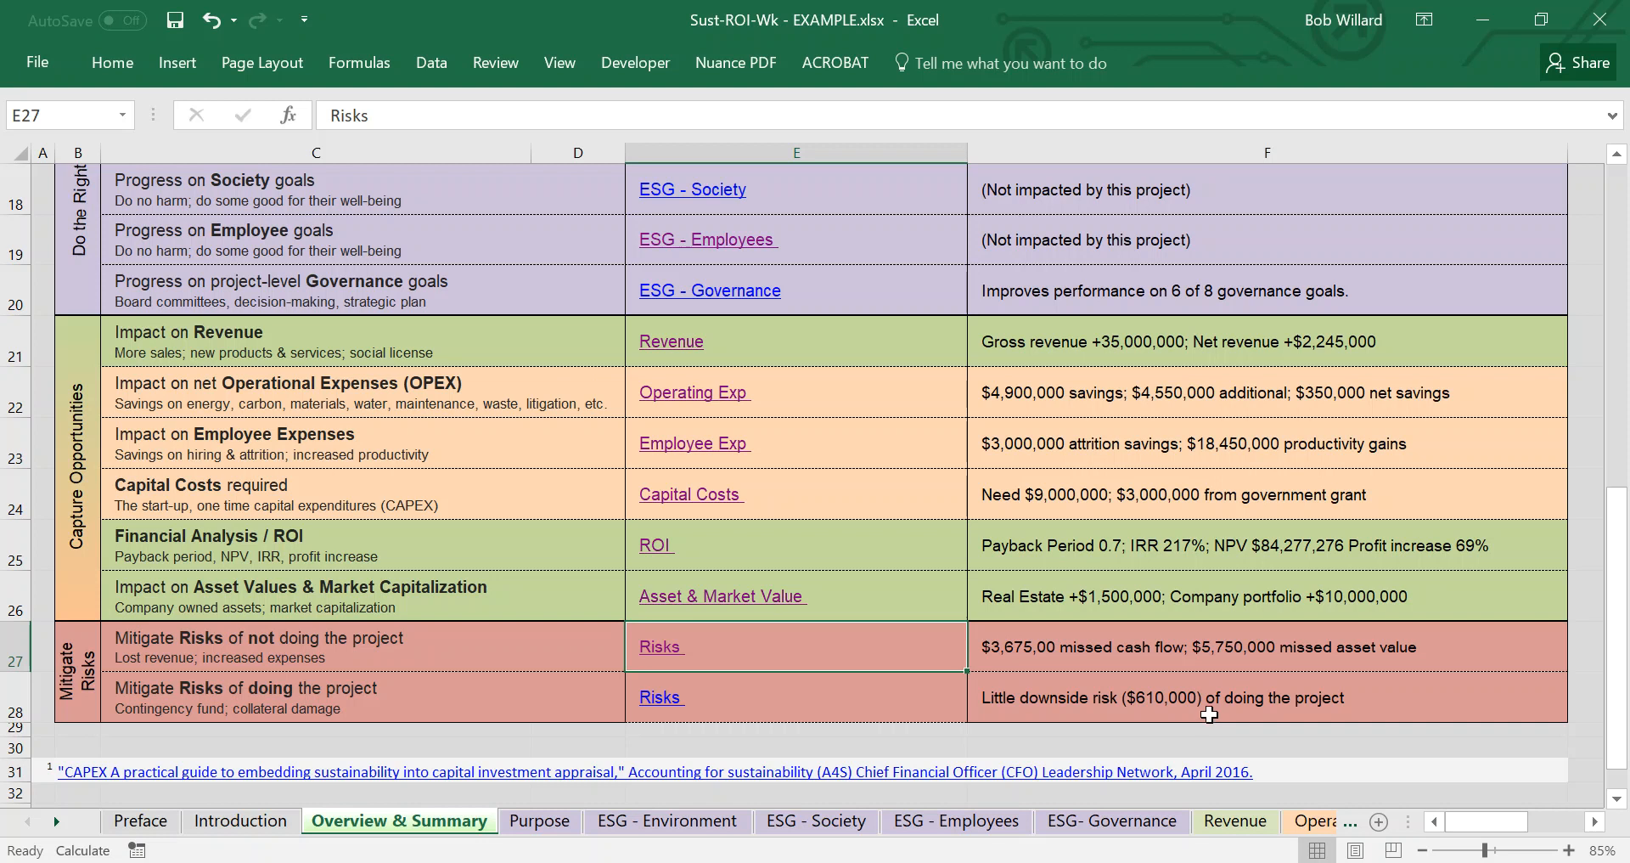
pyautogui.scroll(1, 1209, 714)
pyautogui.scroll(-1, 1209, 714)
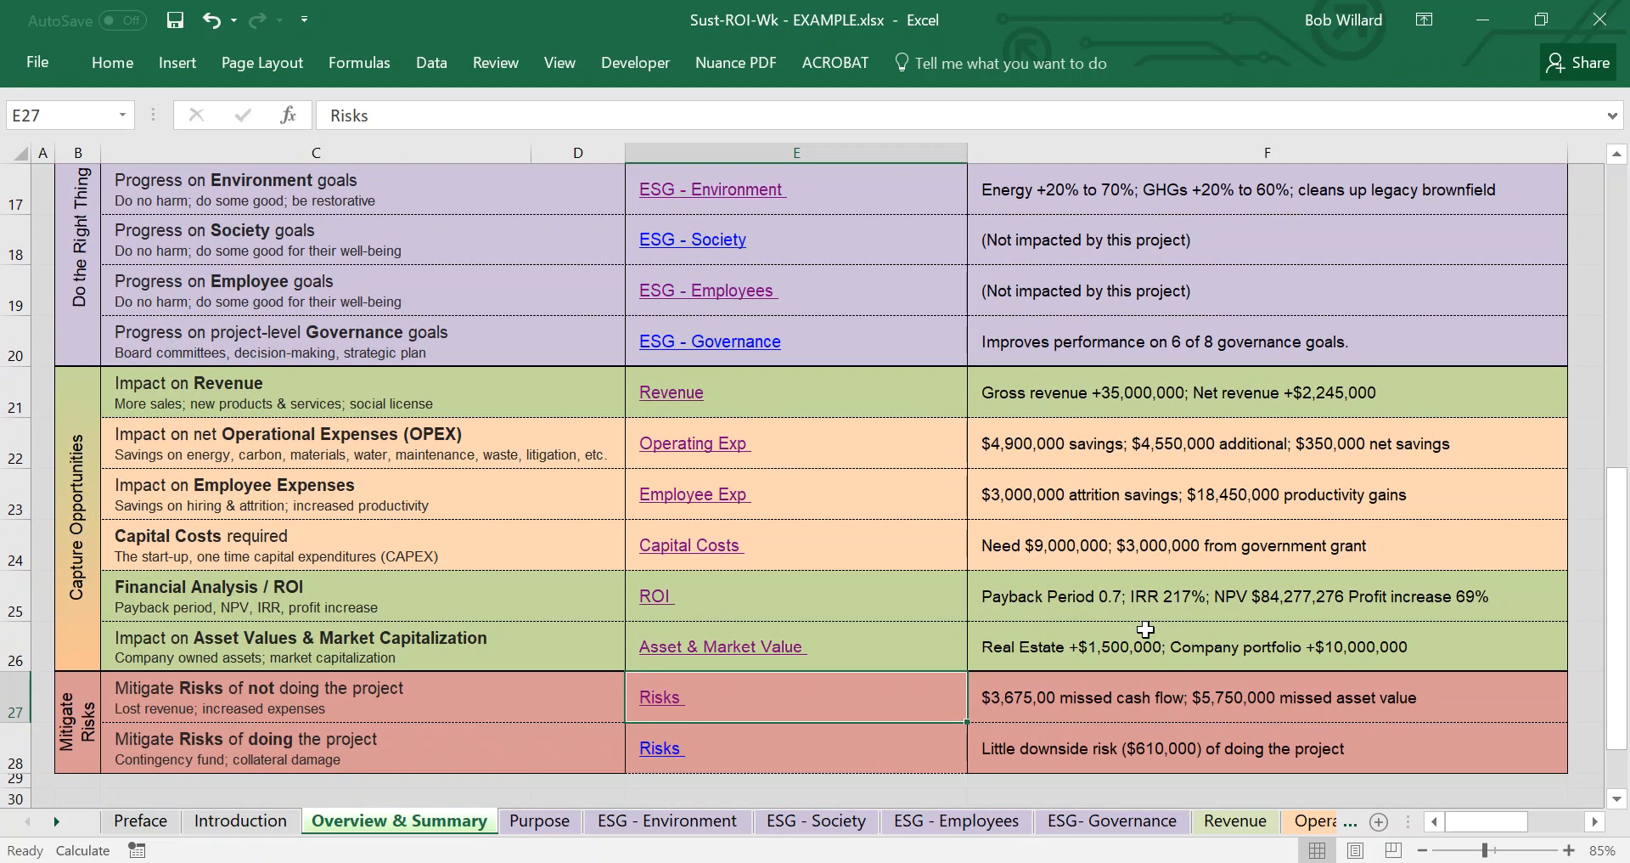
pyautogui.scroll(-1, 1145, 628)
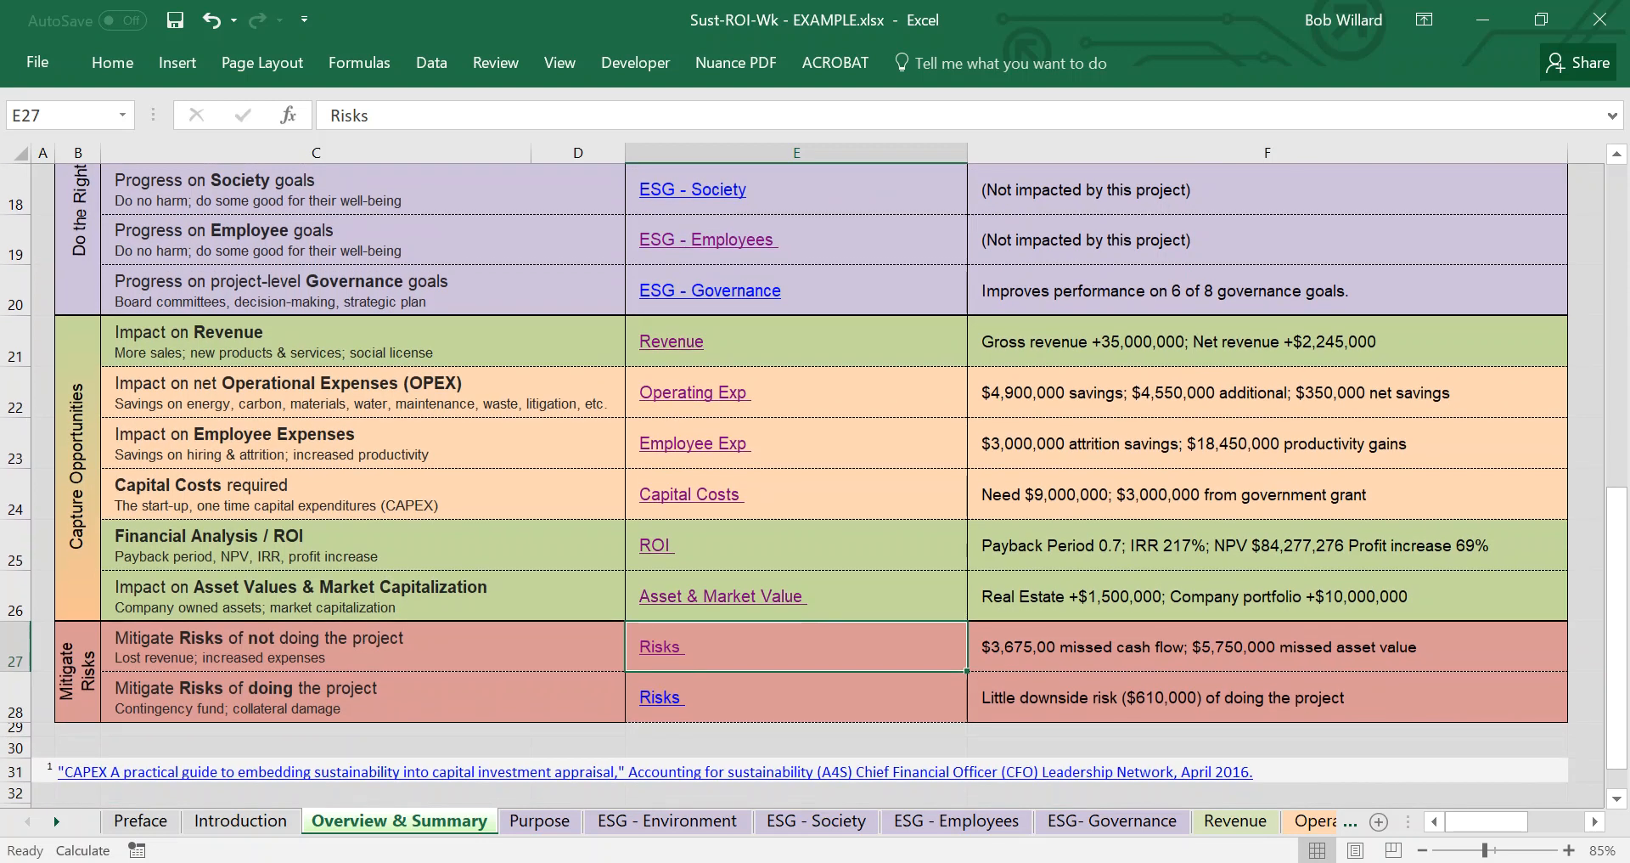